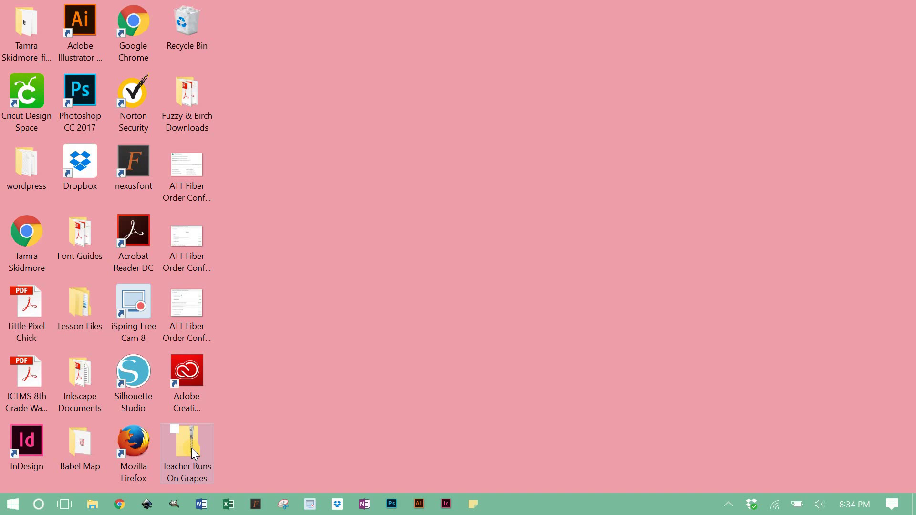
Extract the Teacher Runs On Grapes zip into a folder on the desktop
{"action": "left_click", "coordinate": [322, 373]}
{"action": "left_click", "coordinate": [501, 384]}
{"action": "left_click", "coordinate": [229, 442]}
{"action": "right_click", "coordinate": [194, 448]}
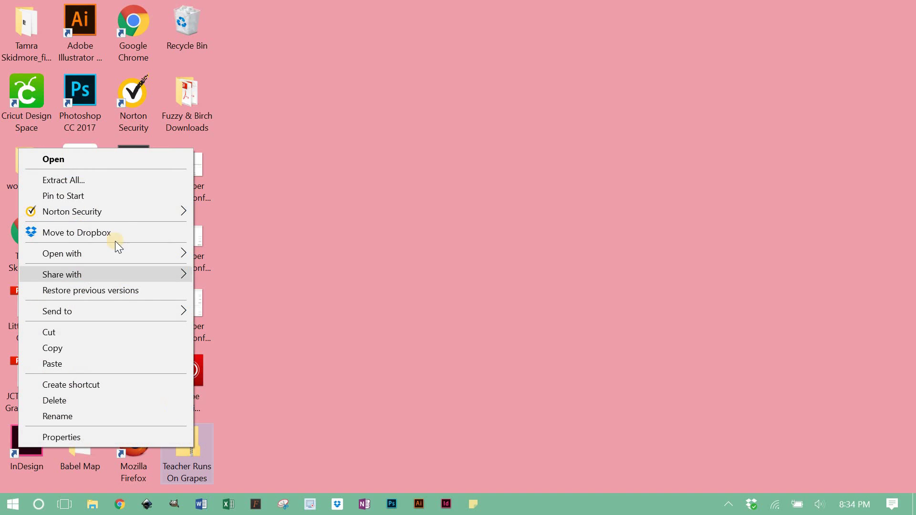
{"action": "left_click", "coordinate": [66, 181]}
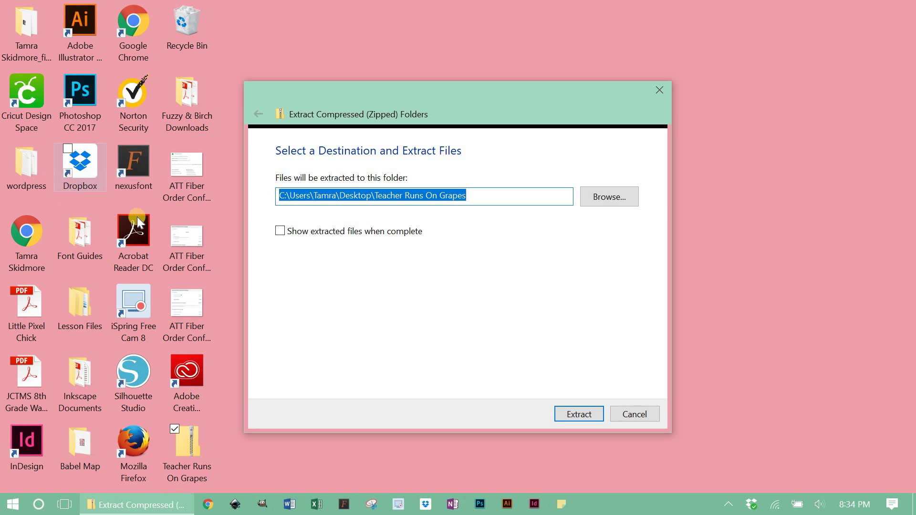
{"action": "left_click", "coordinate": [572, 413]}
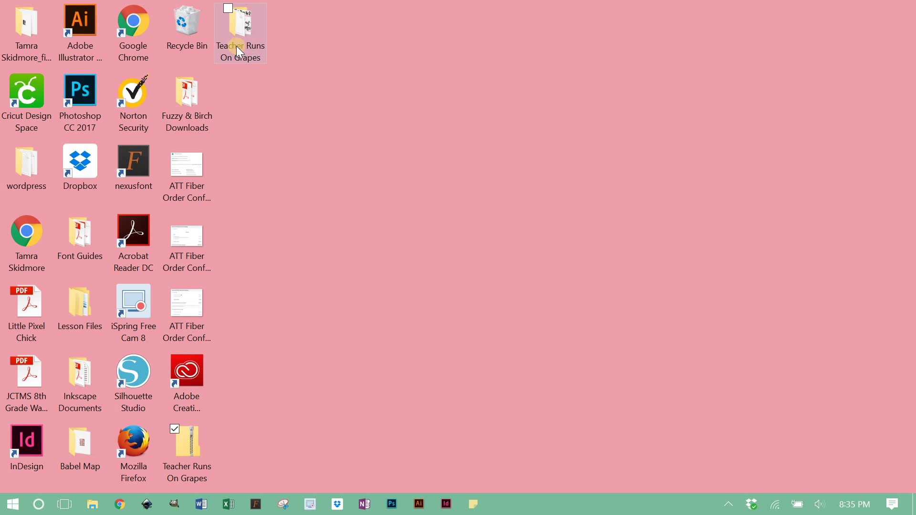
Delete the original Teacher Runs On Grapes zip file from the desktop
{"action": "left_click", "coordinate": [256, 485]}
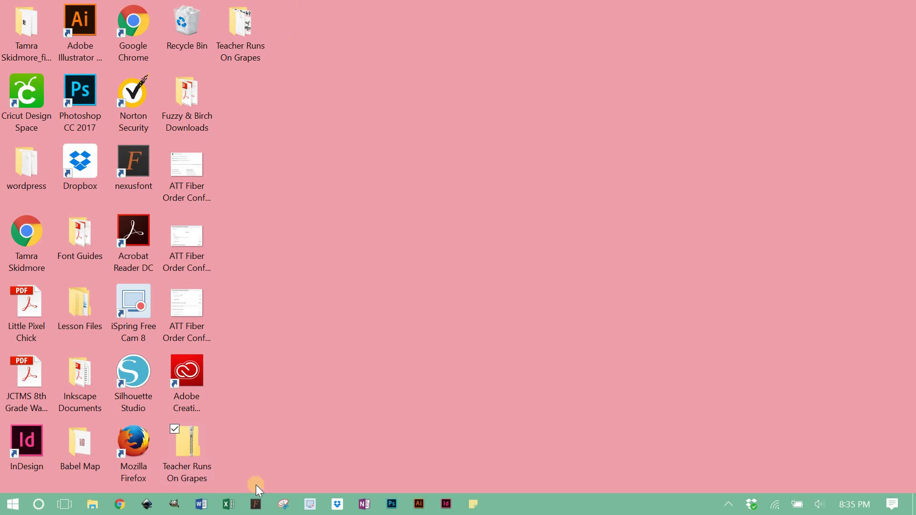
{"action": "right_click", "coordinate": [178, 446]}
{"action": "left_click", "coordinate": [65, 393]}
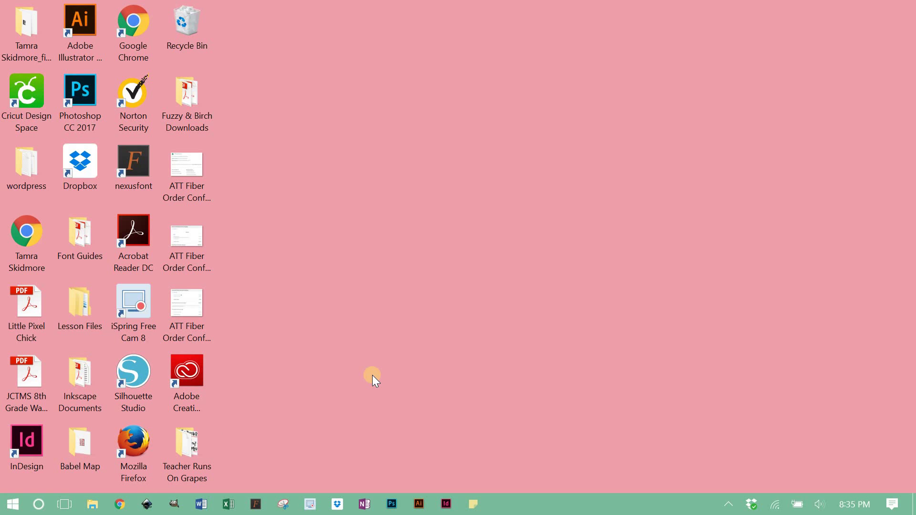
Open the extracted folder and review its EPS, PDF, PNG and SVG versions
{"action": "double_click", "coordinate": [184, 465]}
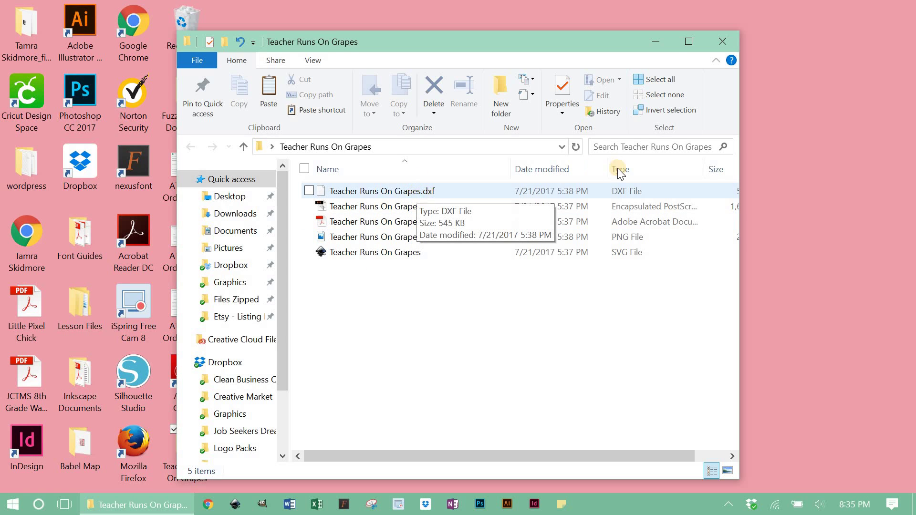
{"action": "left_click", "coordinate": [380, 207]}
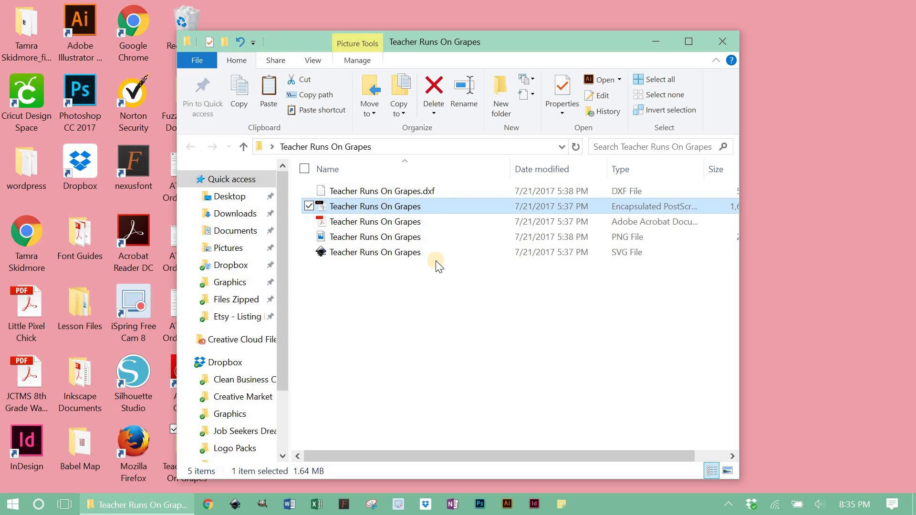
{"action": "left_click", "coordinate": [396, 223]}
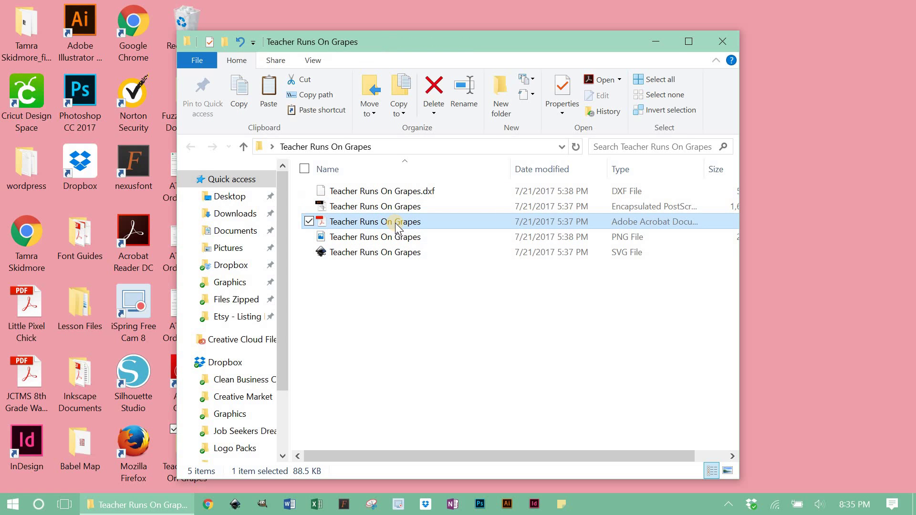
{"action": "left_click", "coordinate": [389, 237]}
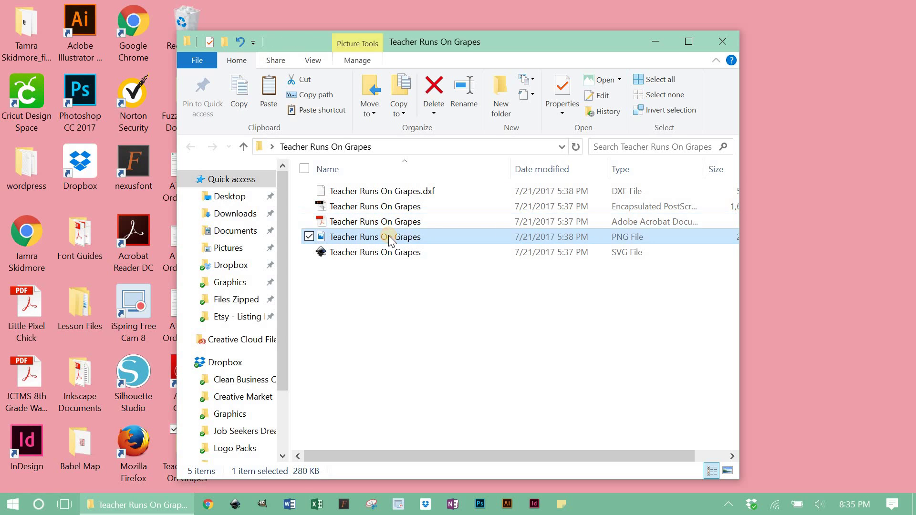
{"action": "left_click", "coordinate": [354, 256]}
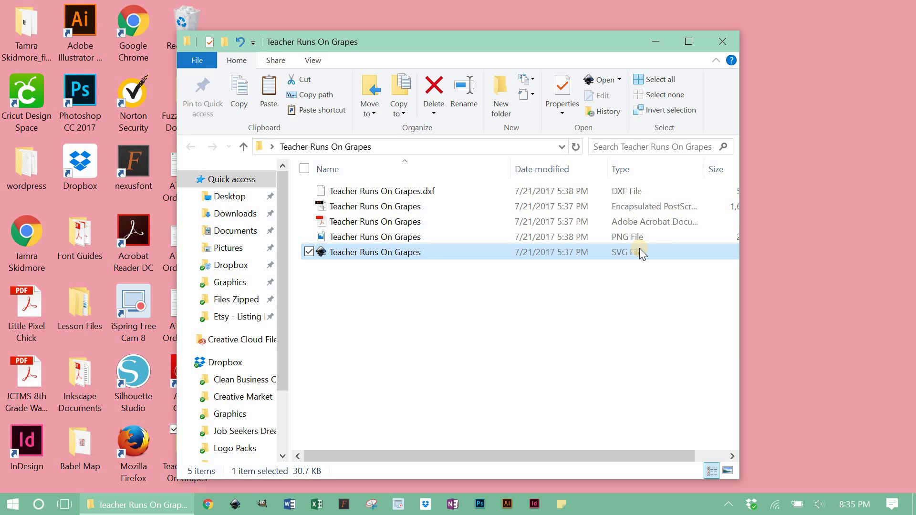
{"action": "left_click", "coordinate": [410, 192]}
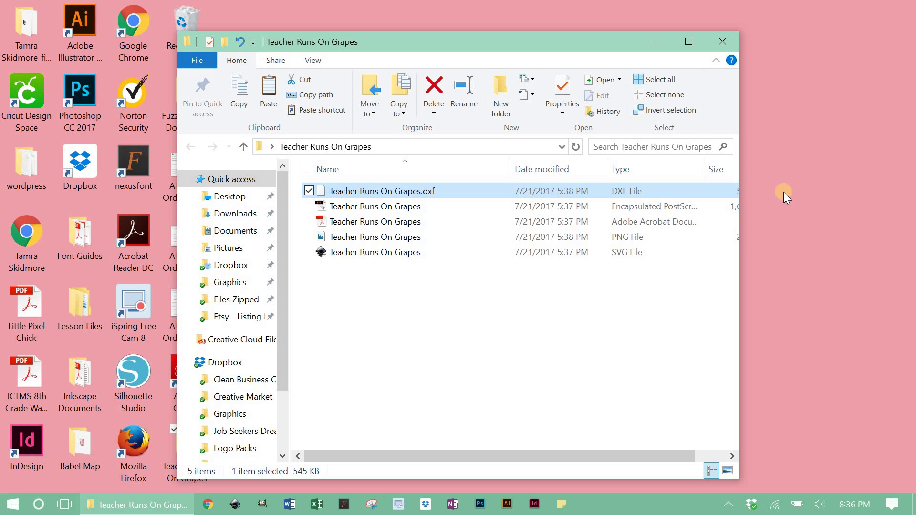
{"action": "left_click", "coordinate": [409, 207]}
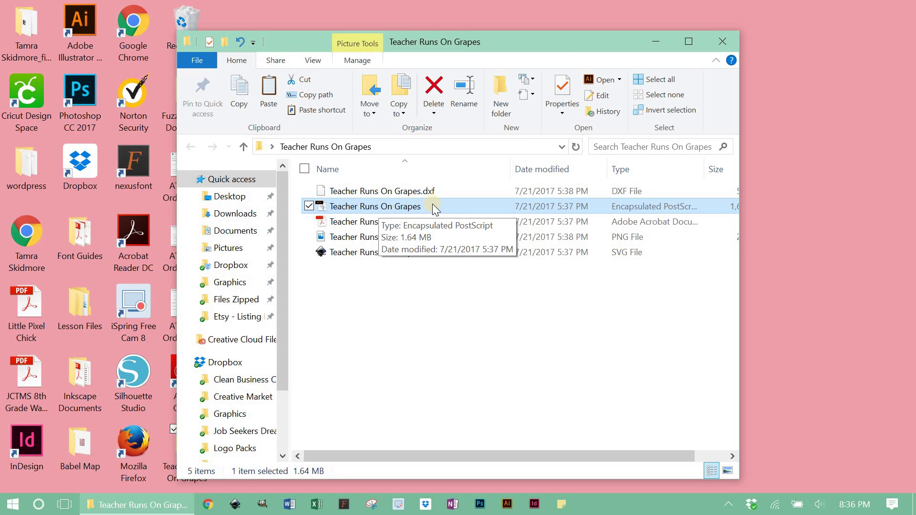
{"action": "left_click", "coordinate": [329, 221]}
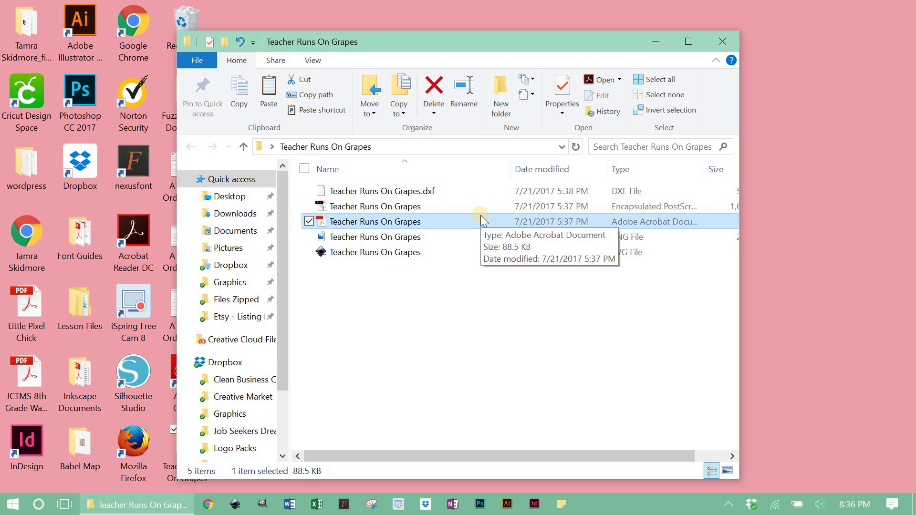
Point out the PNG file and the 30.7 KB SVG file once more
{"action": "left_click", "coordinate": [342, 238]}
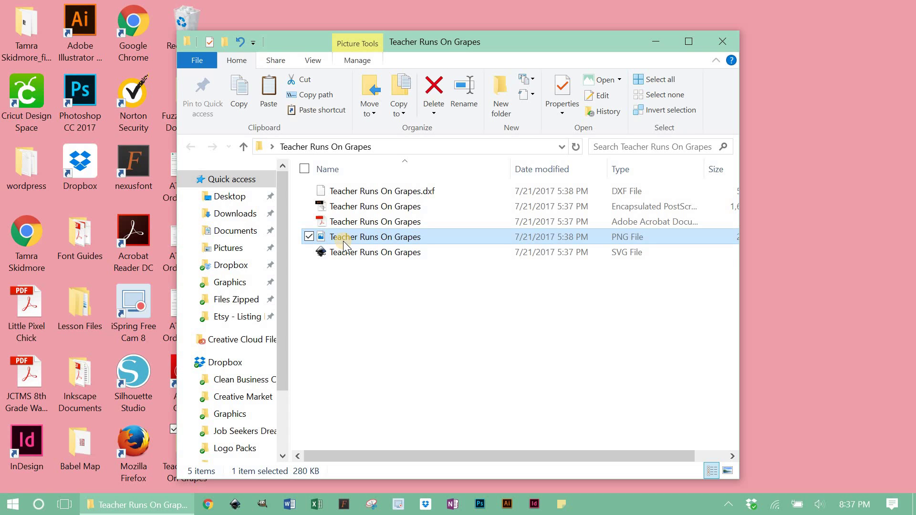
{"action": "left_click", "coordinate": [486, 254]}
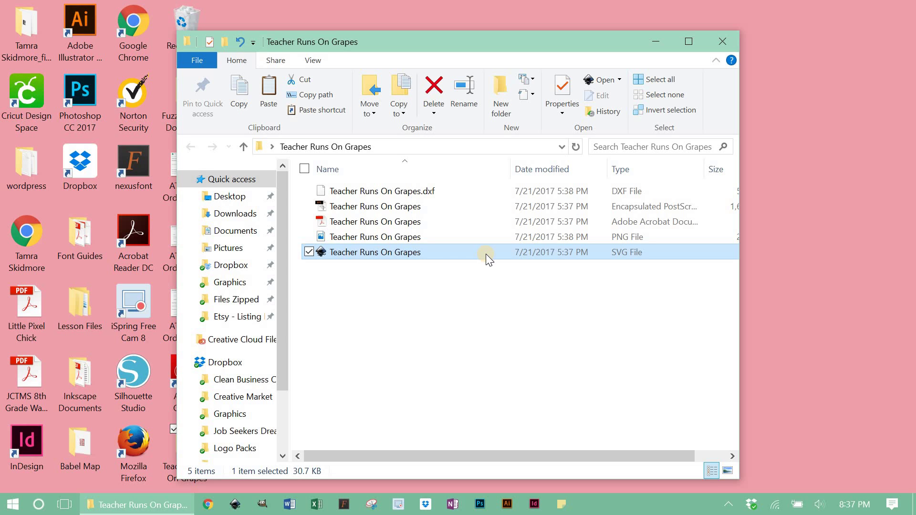
Close the folder, launch Cricut Design Space full-screen and start a new blank project
{"action": "left_click", "coordinate": [724, 34]}
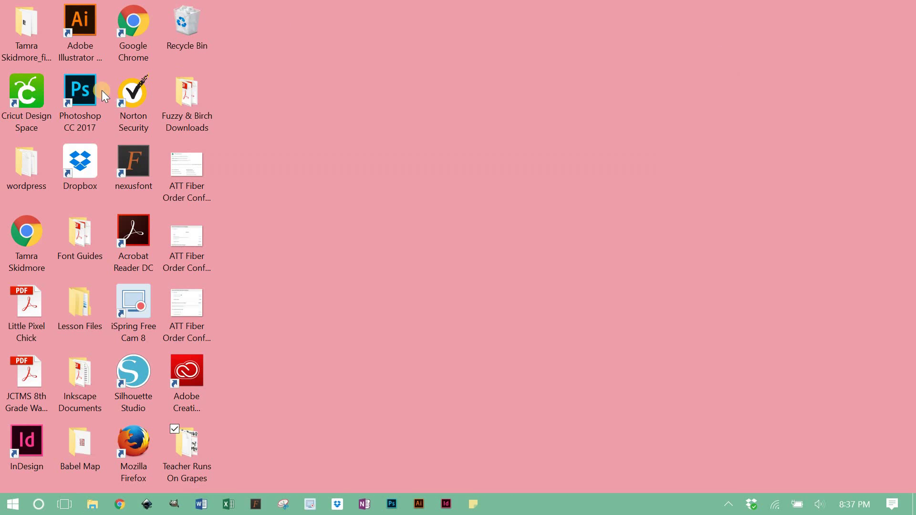
{"action": "double_click", "coordinate": [40, 91]}
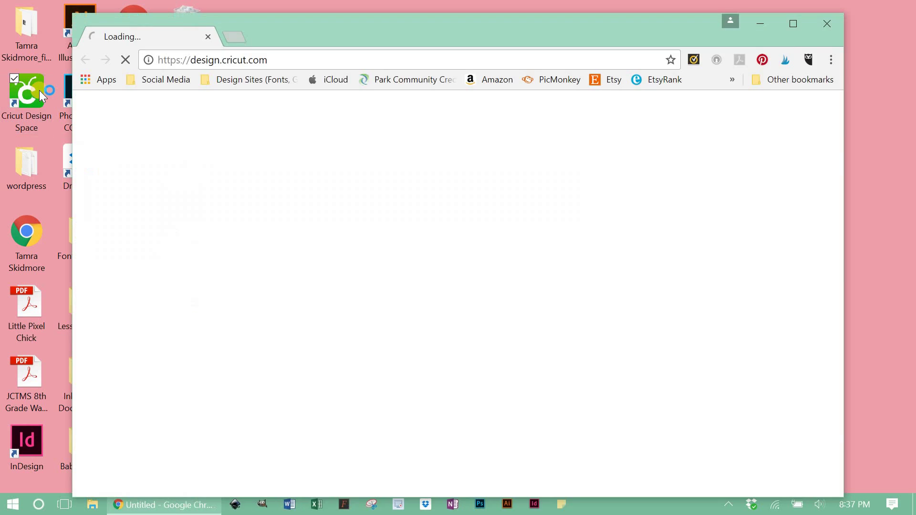
{"action": "left_click", "coordinate": [786, 30]}
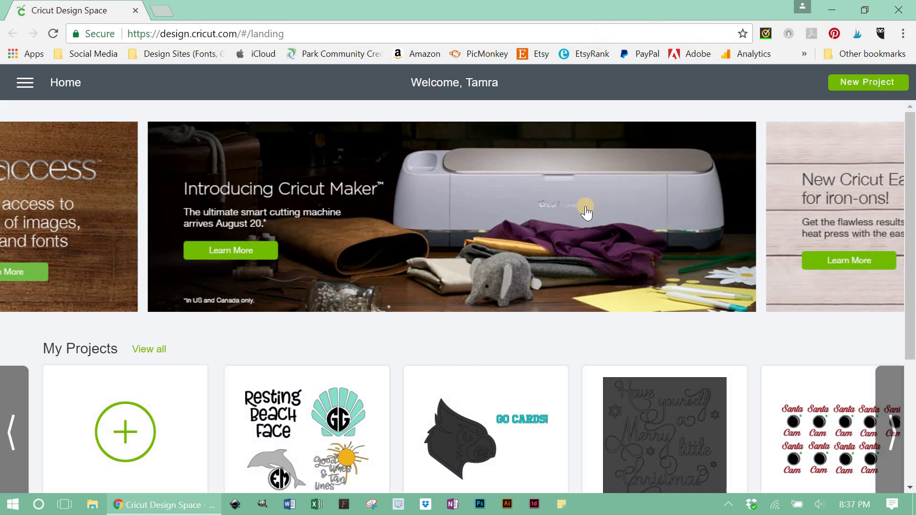
{"action": "left_click", "coordinate": [122, 427]}
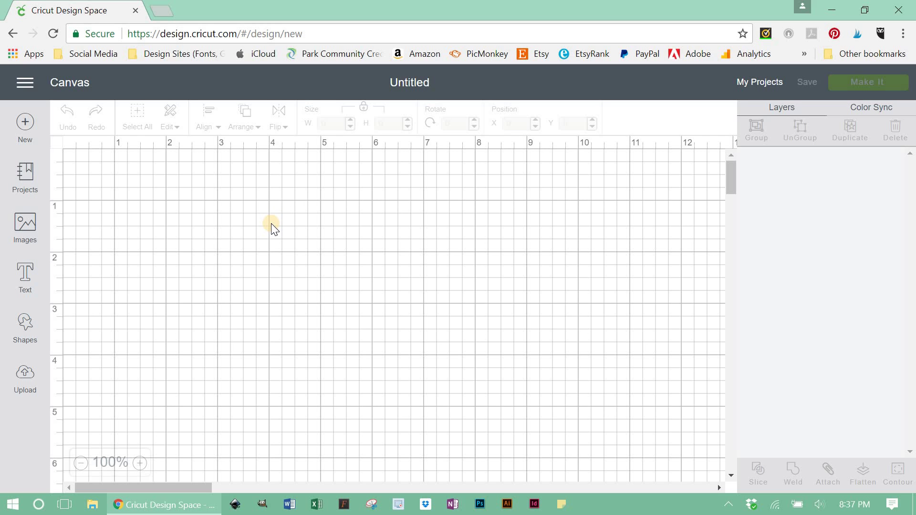
{"action": "scroll", "coordinate": [300, 334], "scroll_direction": "down", "scroll_amount": 5}
{"action": "scroll", "coordinate": [299, 334], "scroll_direction": "up", "scroll_amount": 5}
Upload the Teacher Runs On Grapes PNG from the computer to preview it
{"action": "left_click", "coordinate": [25, 377]}
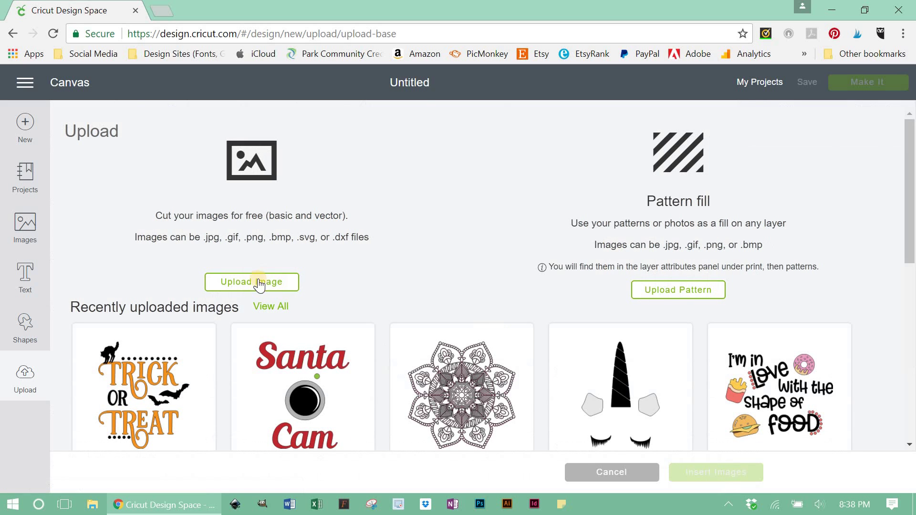
{"action": "left_click", "coordinate": [249, 286]}
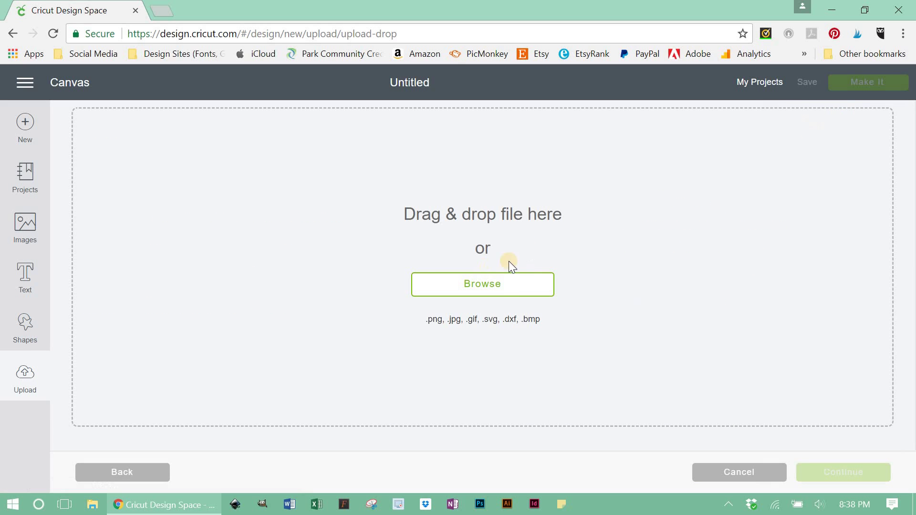
{"action": "left_click", "coordinate": [498, 286]}
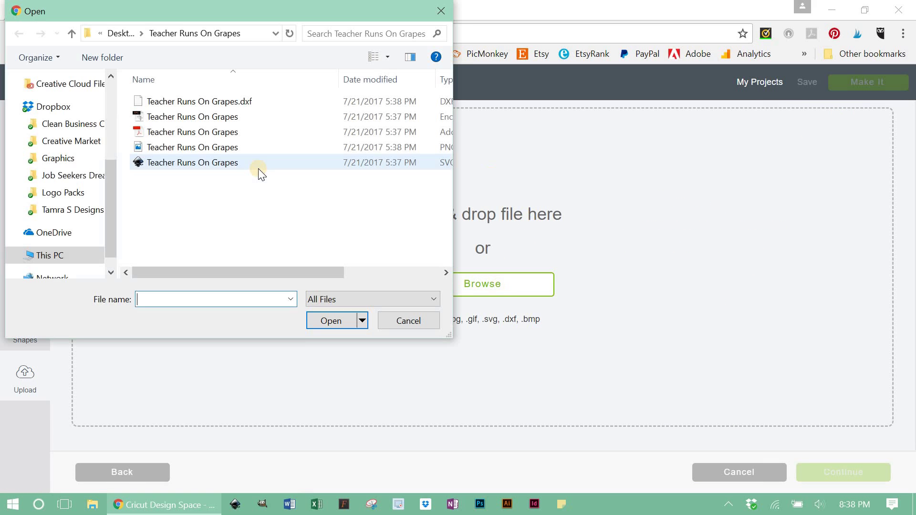
{"action": "double_click", "coordinate": [217, 148]}
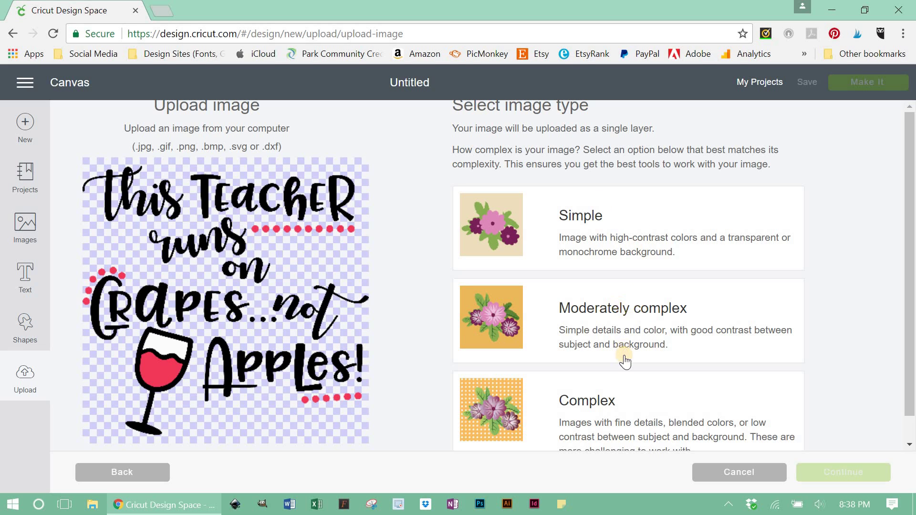
Choose Complex instead of Simple as the grapes design's image type
{"action": "scroll", "coordinate": [624, 367], "scroll_direction": "down", "scroll_amount": 1}
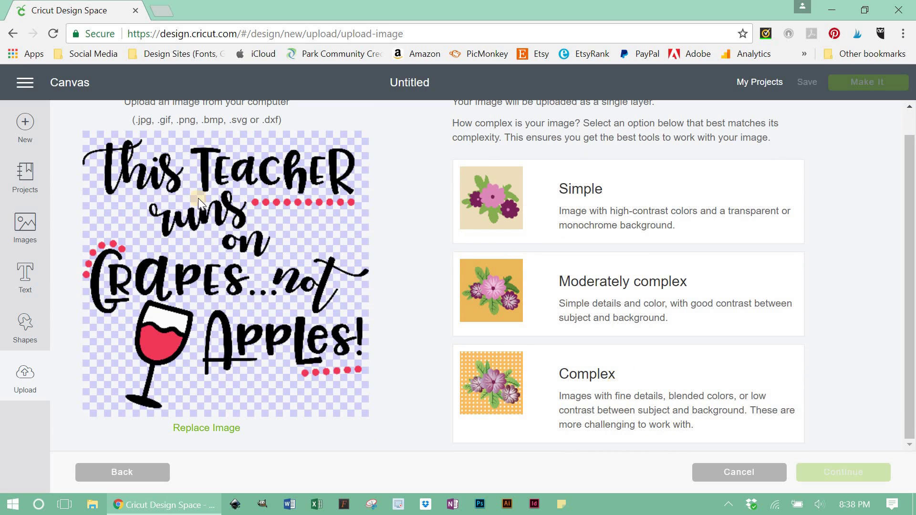
{"action": "left_click", "coordinate": [640, 238]}
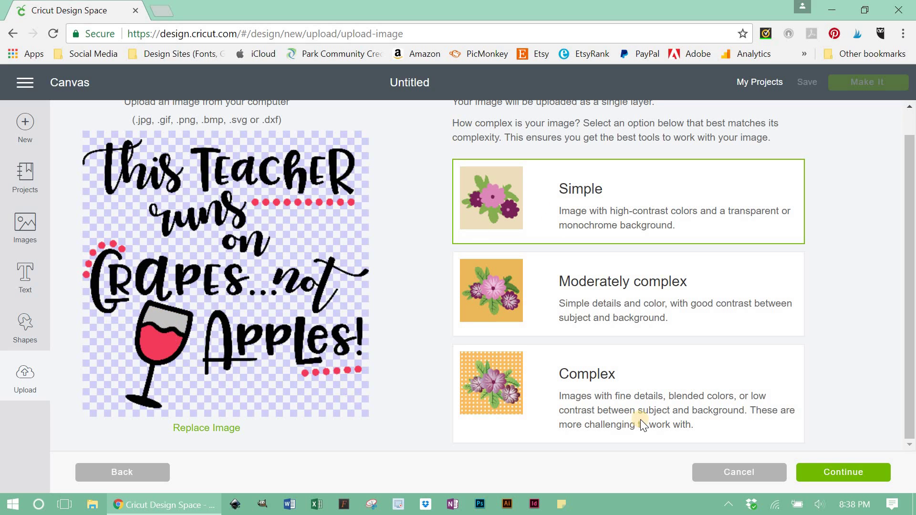
{"action": "left_click", "coordinate": [600, 426]}
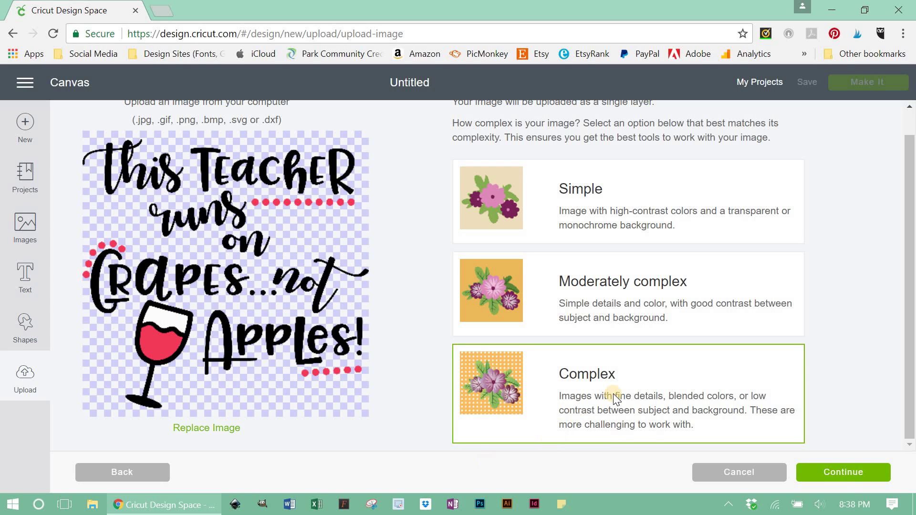
Accept the Complex type, zoom out, and try erasing pink dots with select-and-erase and the eraser
{"action": "left_click", "coordinate": [850, 477]}
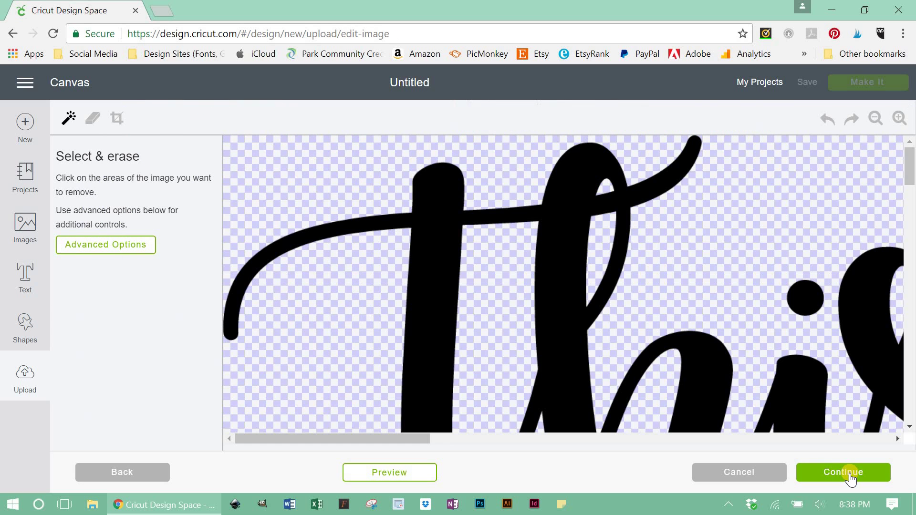
{"action": "left_click", "coordinate": [875, 118]}
{"action": "left_click", "coordinate": [876, 118]}
{"action": "left_click", "coordinate": [876, 118]}
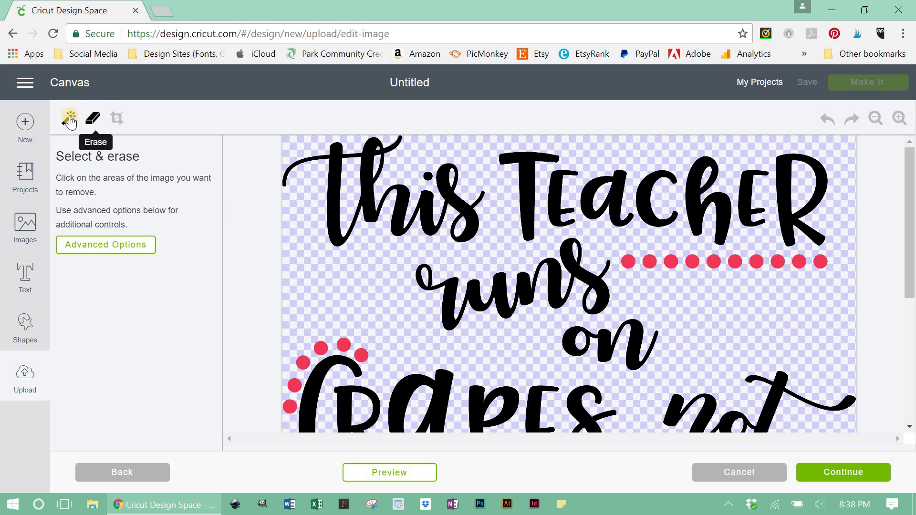
{"action": "left_click", "coordinate": [70, 122]}
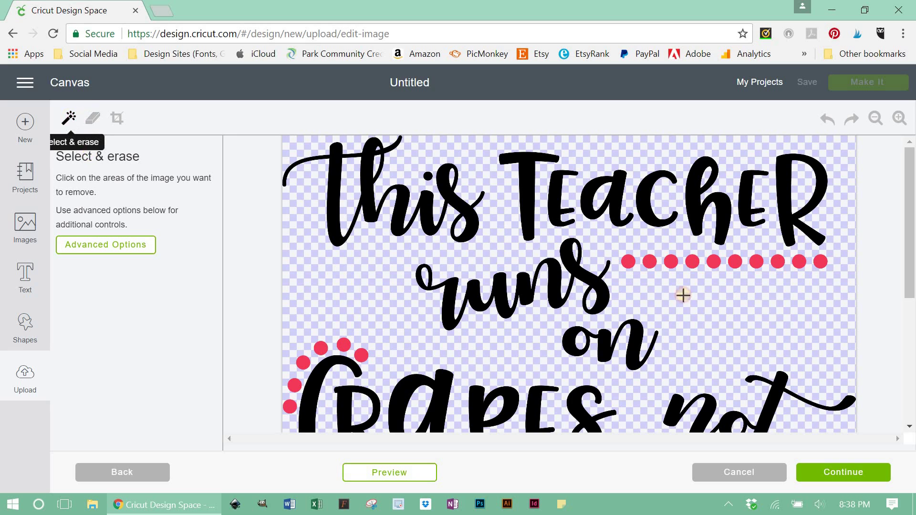
{"action": "left_click", "coordinate": [710, 263]}
{"action": "left_click", "coordinate": [93, 118]}
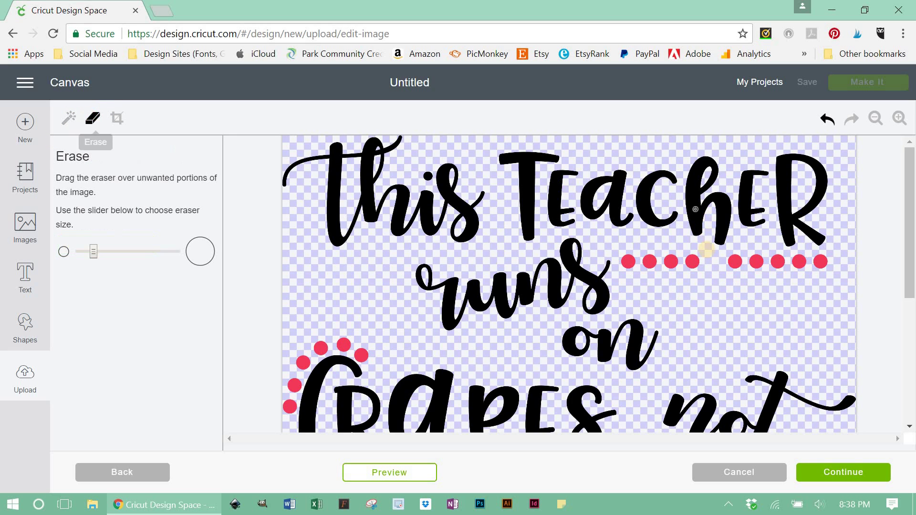
{"action": "mouse_move", "coordinate": [692, 261]}
{"action": "left_mouse_down"}
{"action": "mouse_move", "coordinate": [681, 262]}
{"action": "mouse_move", "coordinate": [699, 260]}
{"action": "mouse_move", "coordinate": [681, 255]}
{"action": "mouse_move", "coordinate": [695, 254]}
{"action": "mouse_move", "coordinate": [620, 258]}
{"action": "mouse_move", "coordinate": [632, 260]}
{"action": "left_mouse_up"}
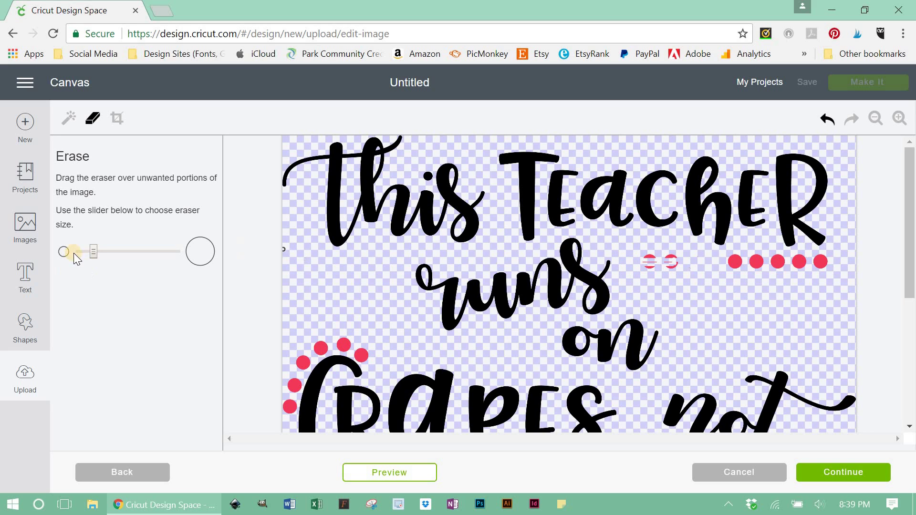
Undo twice to restore the erased pink dots and continue to naming
{"action": "left_click", "coordinate": [830, 123]}
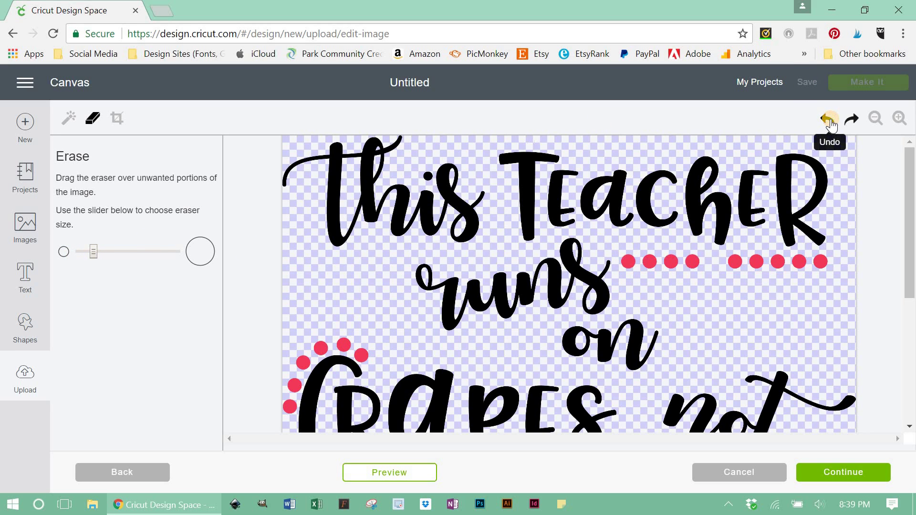
{"action": "left_click", "coordinate": [830, 122]}
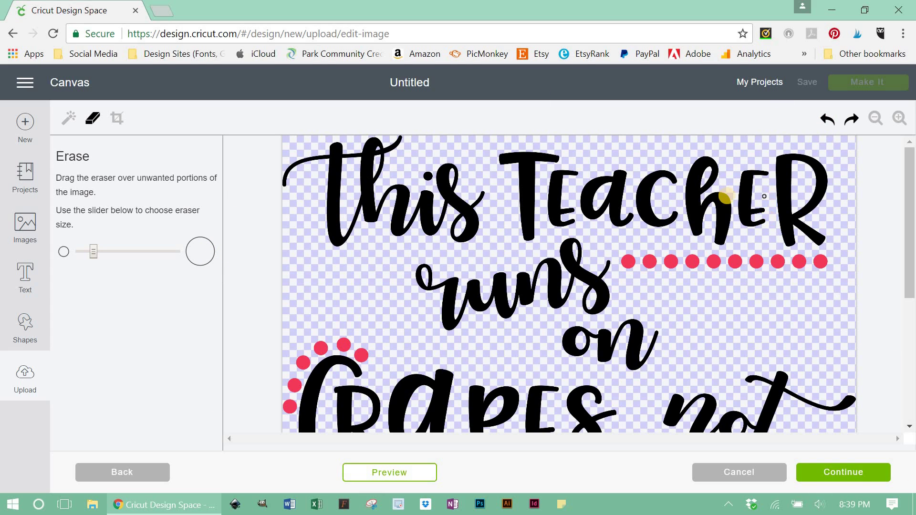
{"action": "left_click", "coordinate": [855, 473]}
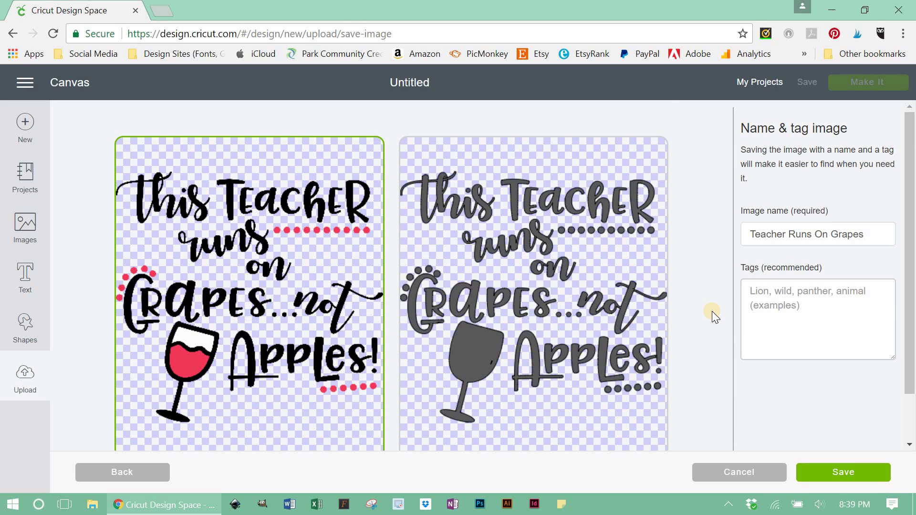
Compare the previews and save the upload as a cut image, not print then cut
{"action": "scroll", "coordinate": [712, 311], "scroll_direction": "down", "scroll_amount": 1}
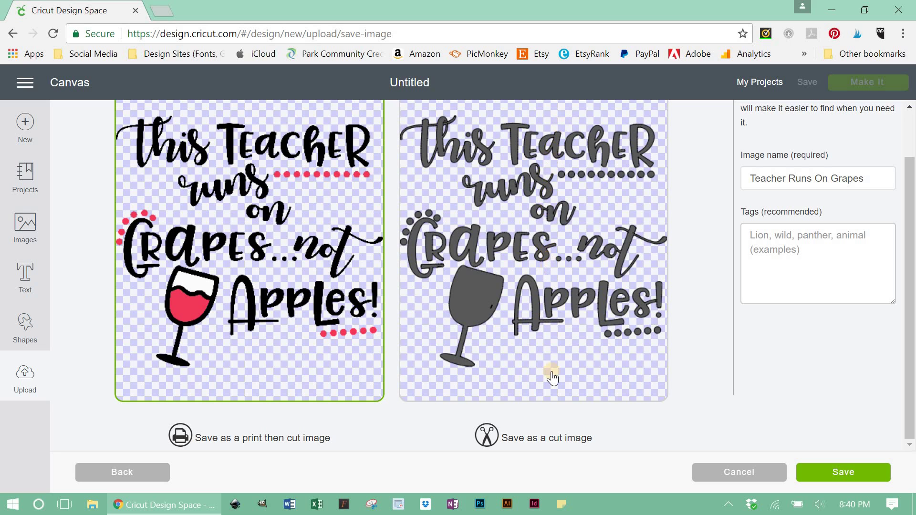
{"action": "scroll", "coordinate": [526, 429], "scroll_direction": "up", "scroll_amount": 2}
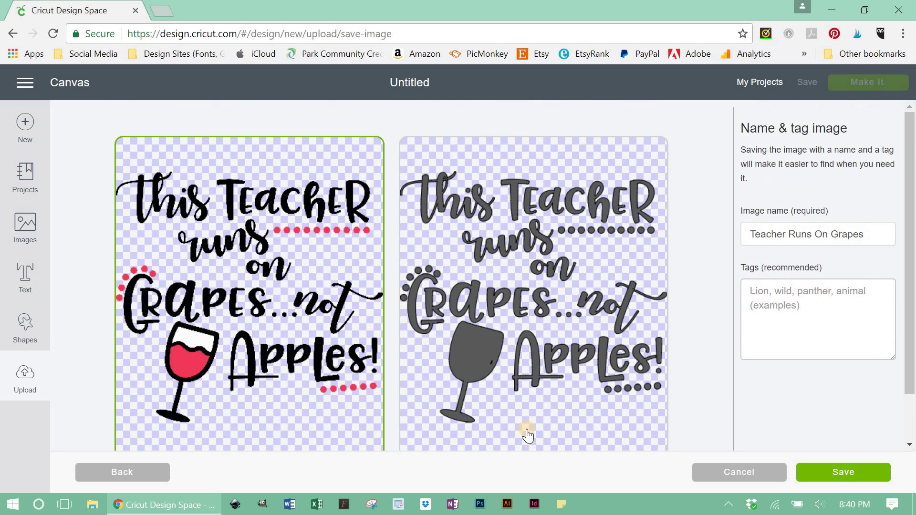
{"action": "scroll", "coordinate": [527, 428], "scroll_direction": "down", "scroll_amount": 2}
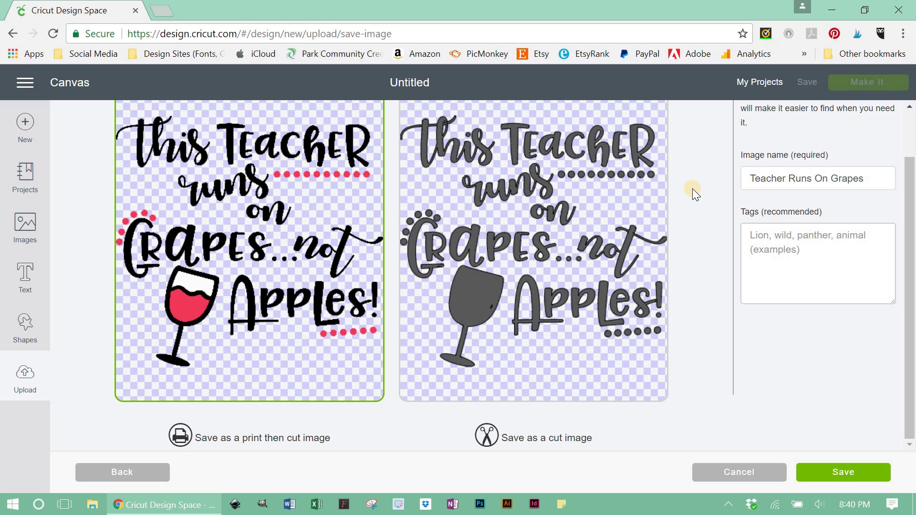
{"action": "scroll", "coordinate": [692, 188], "scroll_direction": "up", "scroll_amount": 1}
{"action": "scroll", "coordinate": [687, 186], "scroll_direction": "down", "scroll_amount": 1}
{"action": "left_click", "coordinate": [580, 162]}
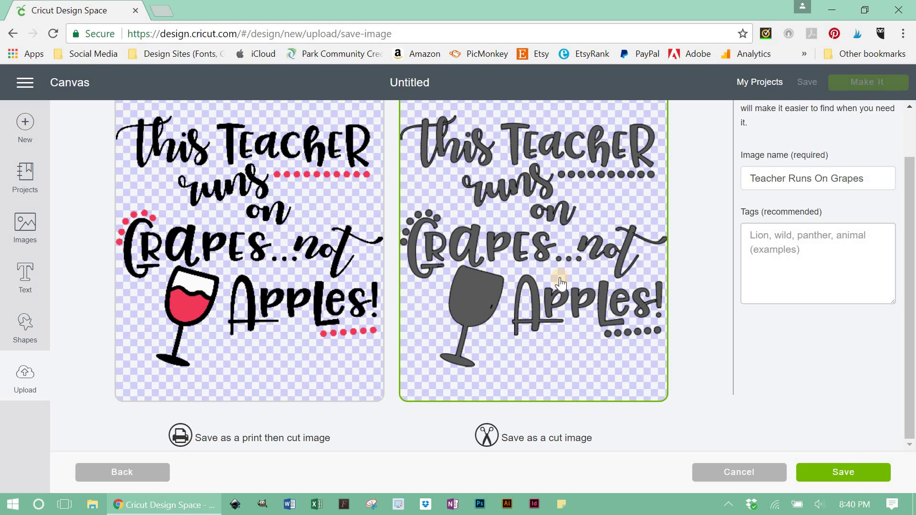
Save the upload and insert the Teacher image from recent uploads onto the canvas
{"action": "left_click", "coordinate": [835, 477]}
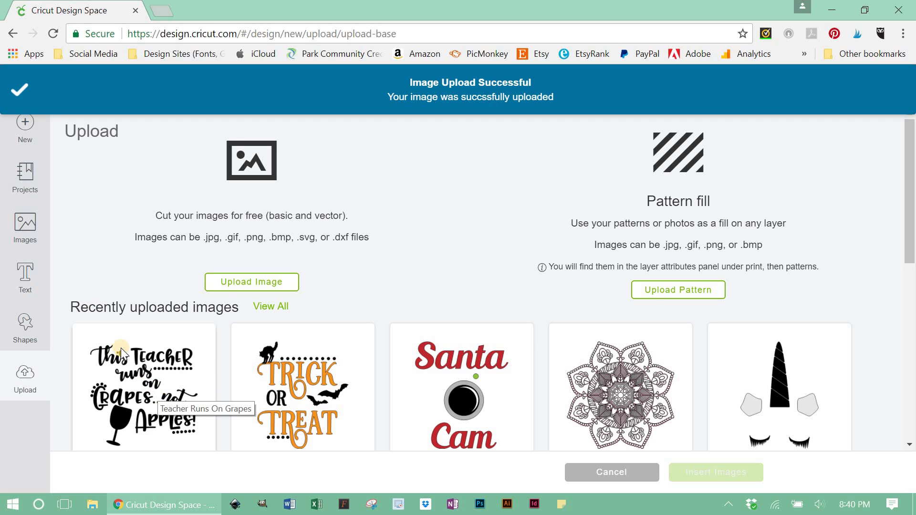
{"action": "scroll", "coordinate": [129, 305], "scroll_direction": "down", "scroll_amount": 2}
{"action": "left_click", "coordinate": [157, 317]}
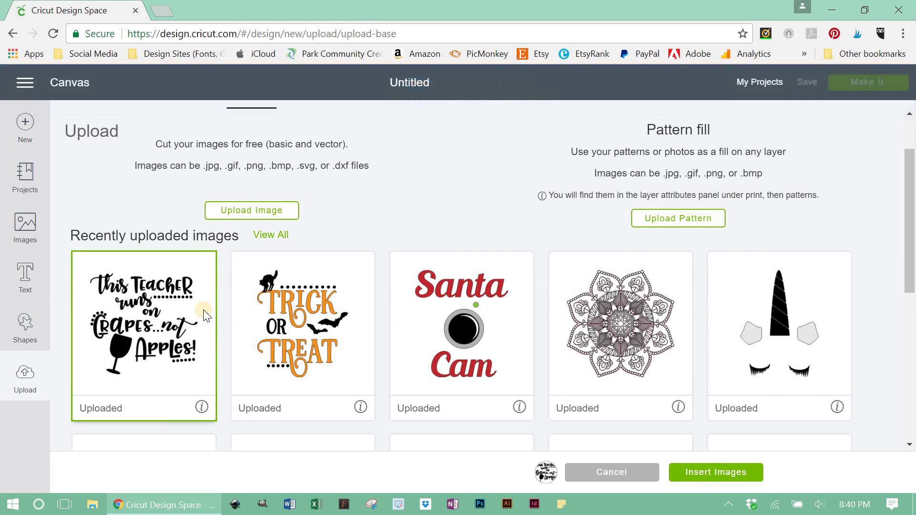
{"action": "left_click", "coordinate": [702, 472]}
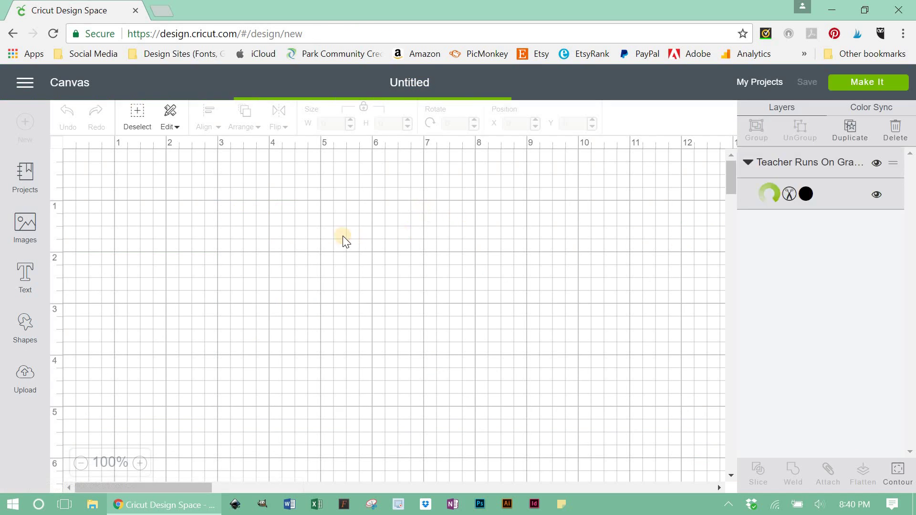
Zoom the canvas out to 25% and select the 22.249 x 20.908 in design
{"action": "left_click", "coordinate": [81, 464]}
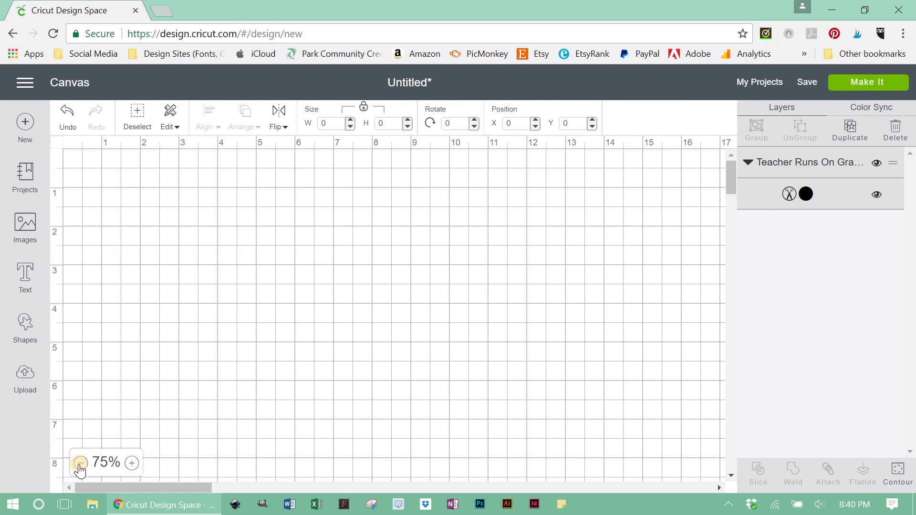
{"action": "left_click", "coordinate": [81, 463]}
{"action": "left_click", "coordinate": [81, 463]}
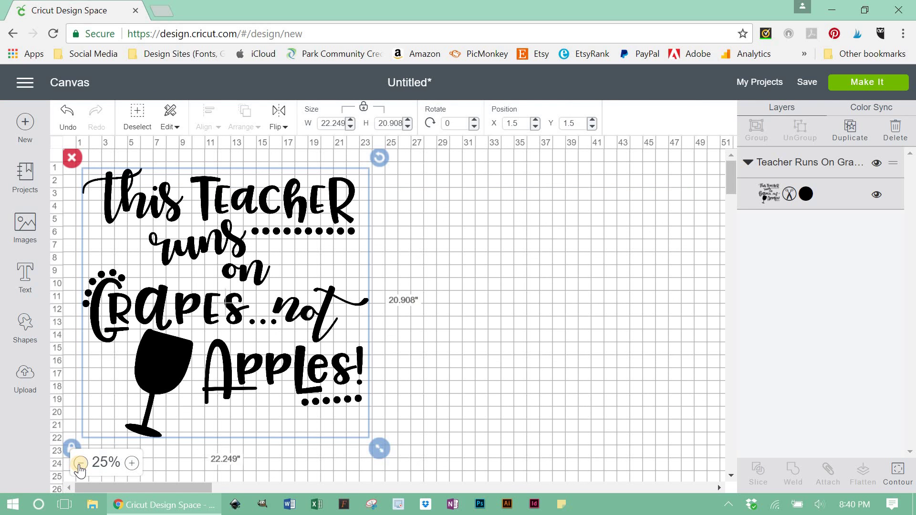
{"action": "left_click", "coordinate": [505, 303]}
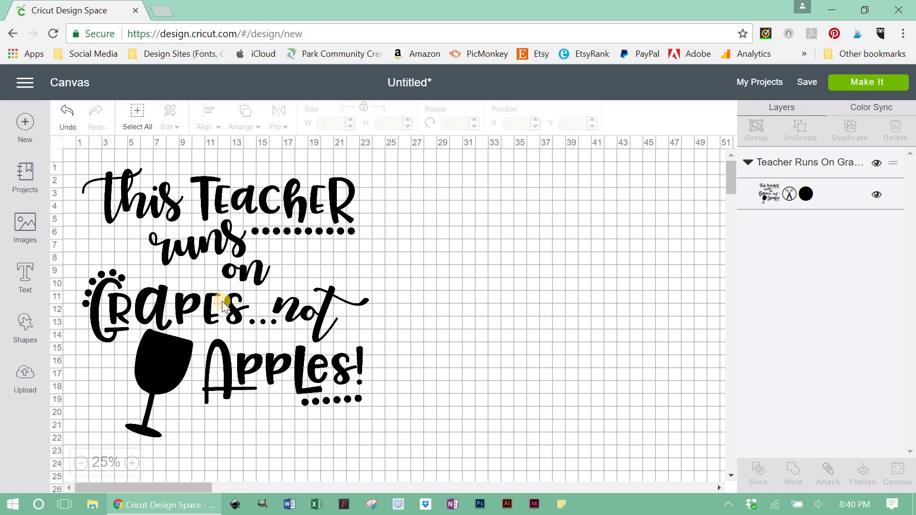
{"action": "left_click", "coordinate": [207, 305]}
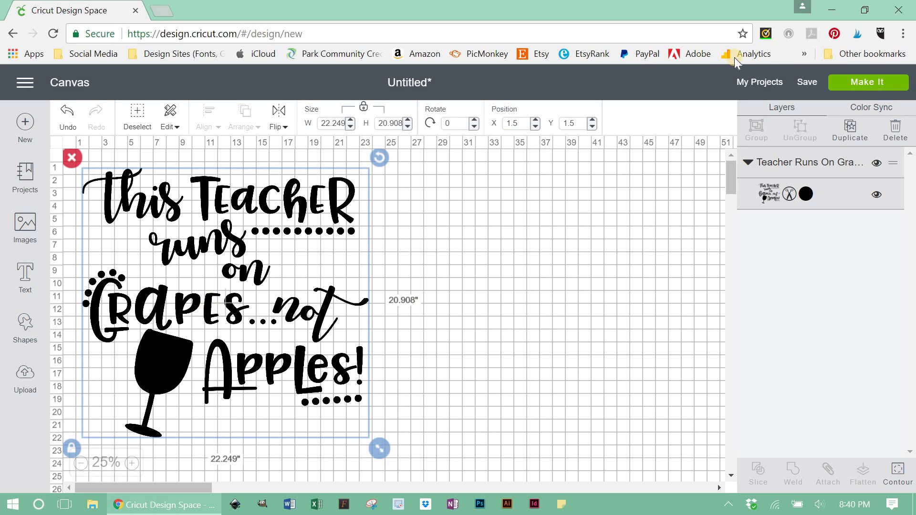
{"action": "left_click", "coordinate": [805, 193]}
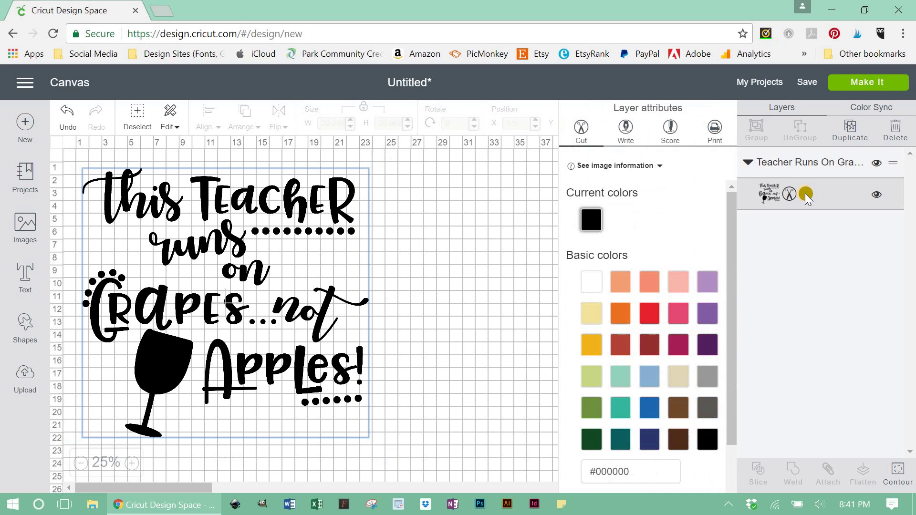
{"action": "left_click", "coordinate": [707, 346]}
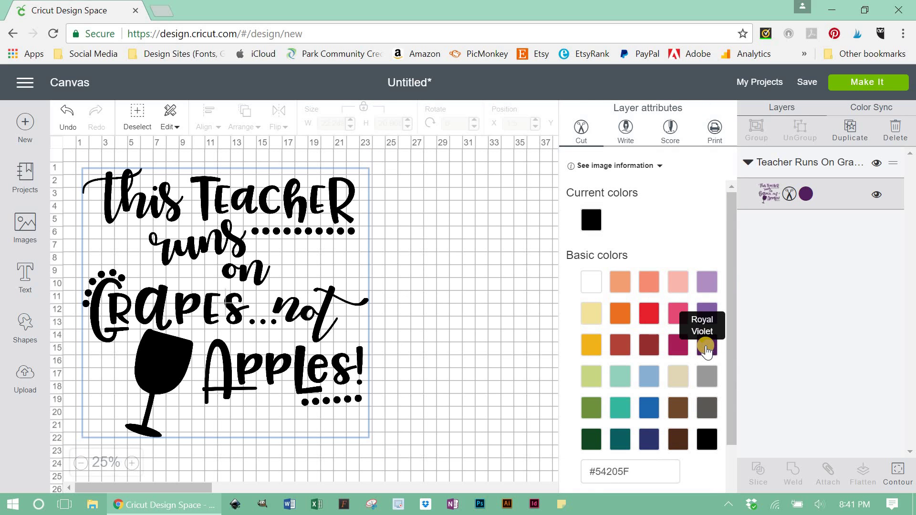
{"action": "left_click", "coordinate": [649, 315]}
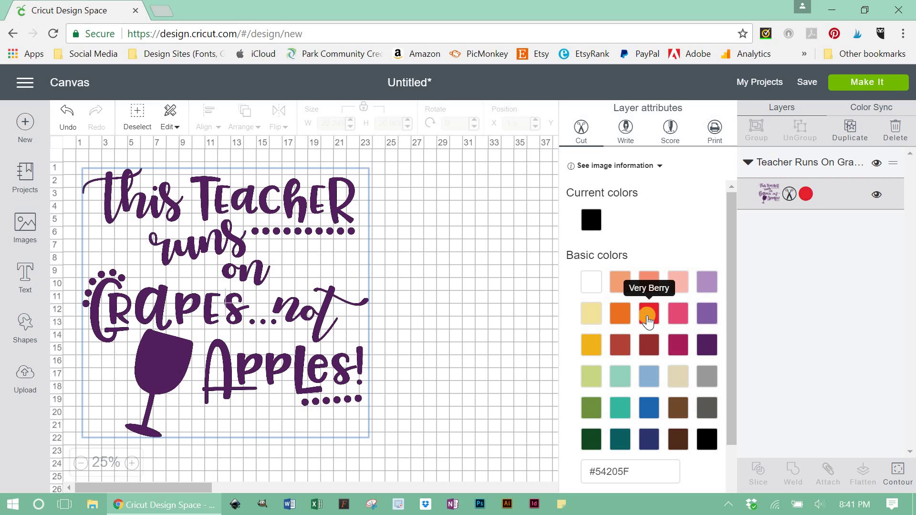
{"action": "left_click", "coordinate": [678, 314]}
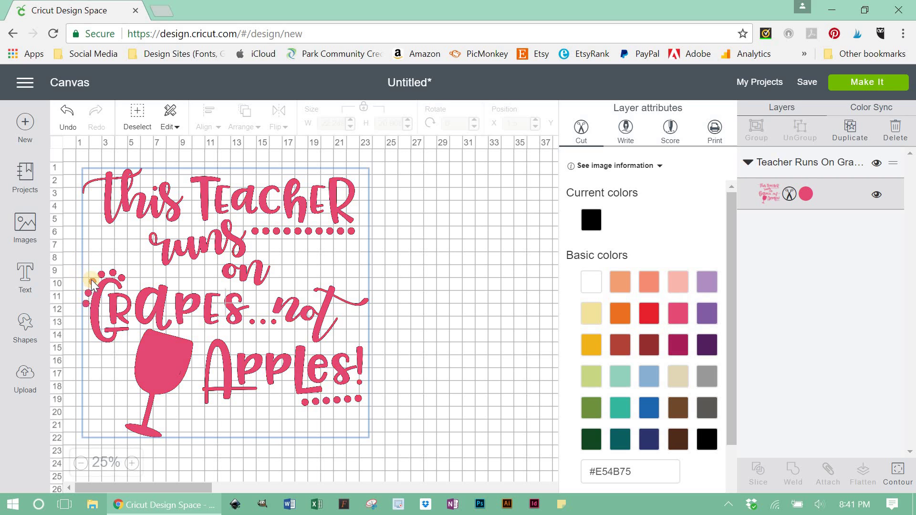
{"action": "left_click", "coordinate": [599, 234]}
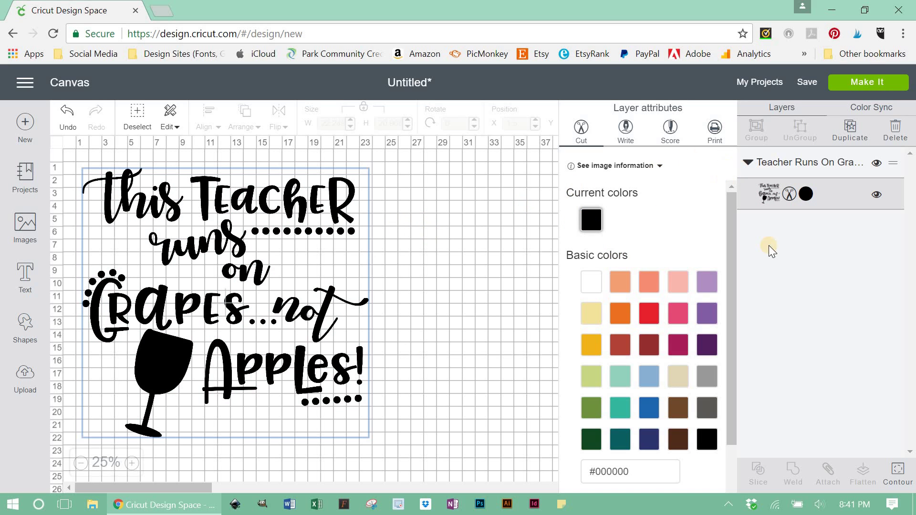
{"action": "left_click", "coordinate": [838, 200]}
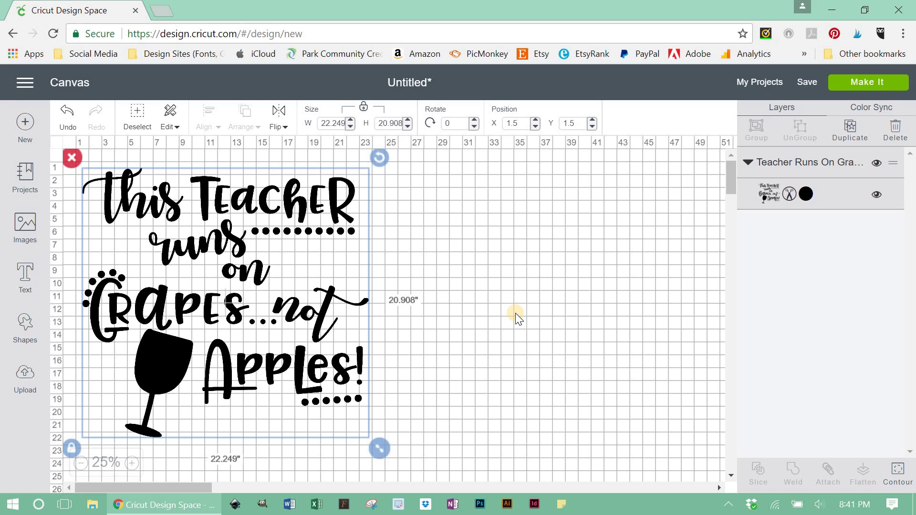
Delete the black design and upload the SVG file as a full-colour vector image
{"action": "left_click", "coordinate": [73, 160]}
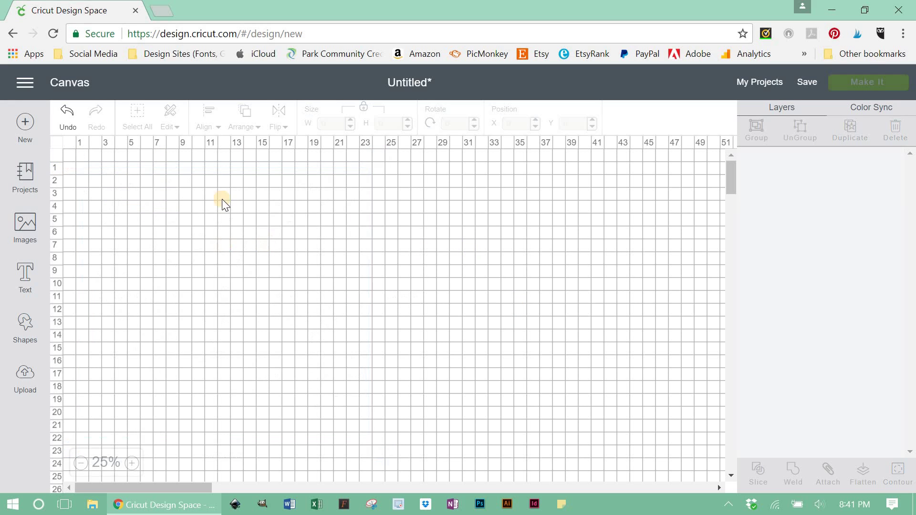
{"action": "left_click", "coordinate": [25, 379]}
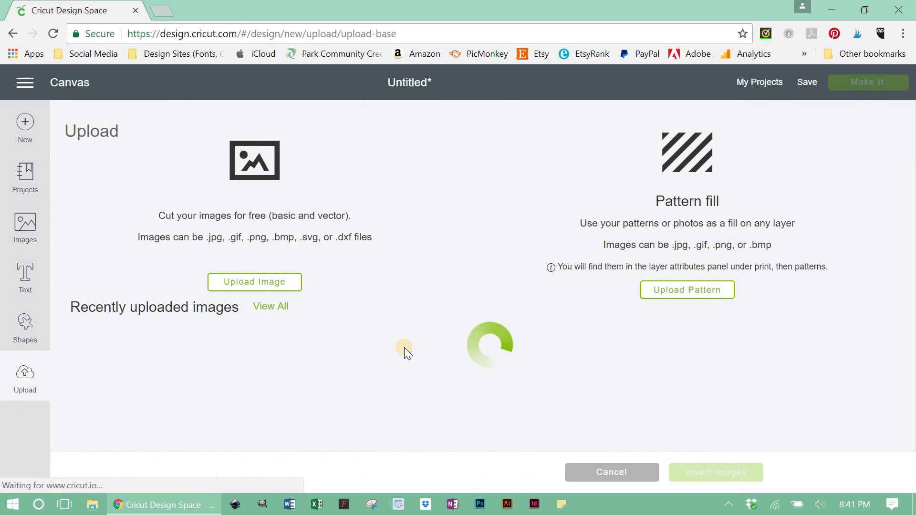
{"action": "left_click", "coordinate": [236, 285]}
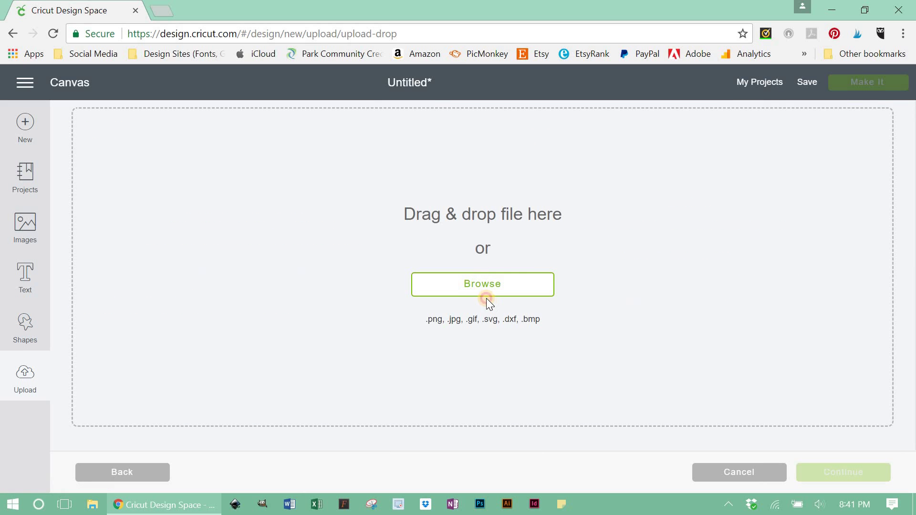
{"action": "double_click", "coordinate": [187, 164]}
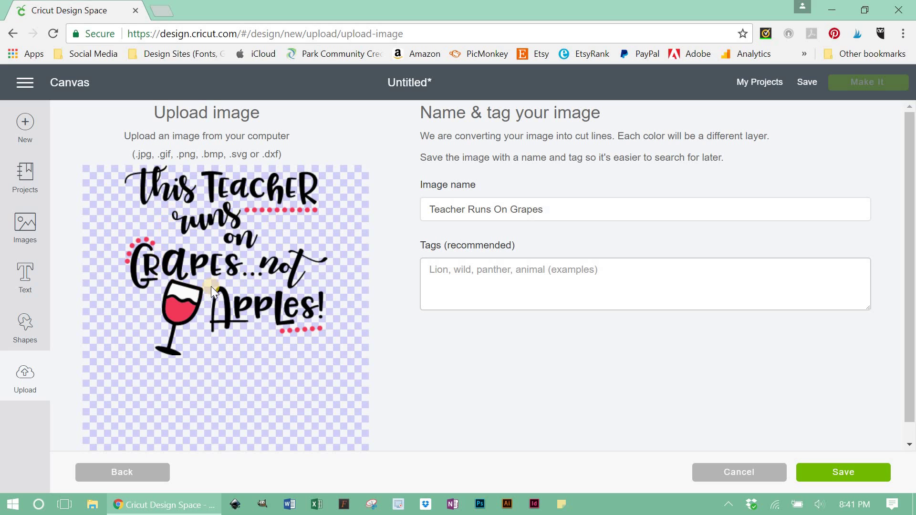
{"action": "left_click", "coordinate": [863, 469]}
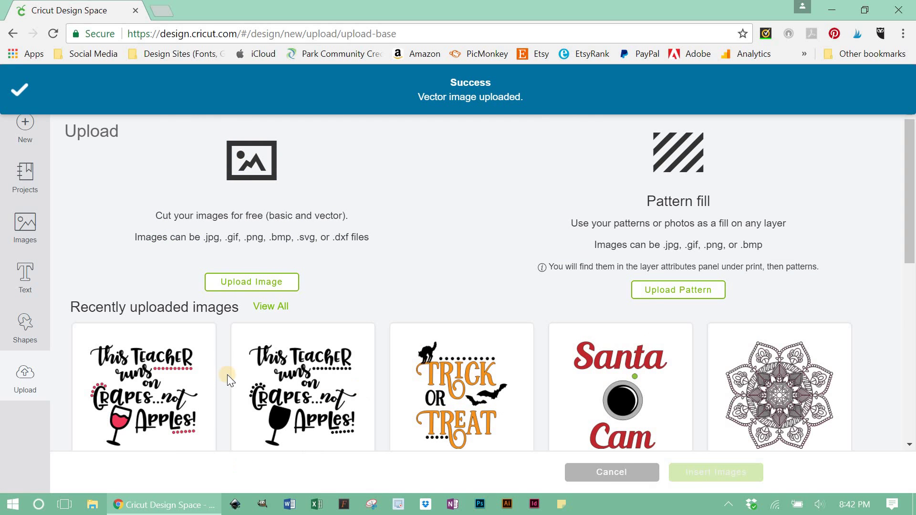
Insert the multi-colour Teacher Runs On Grapes upload onto the canvas
{"action": "left_click", "coordinate": [130, 393]}
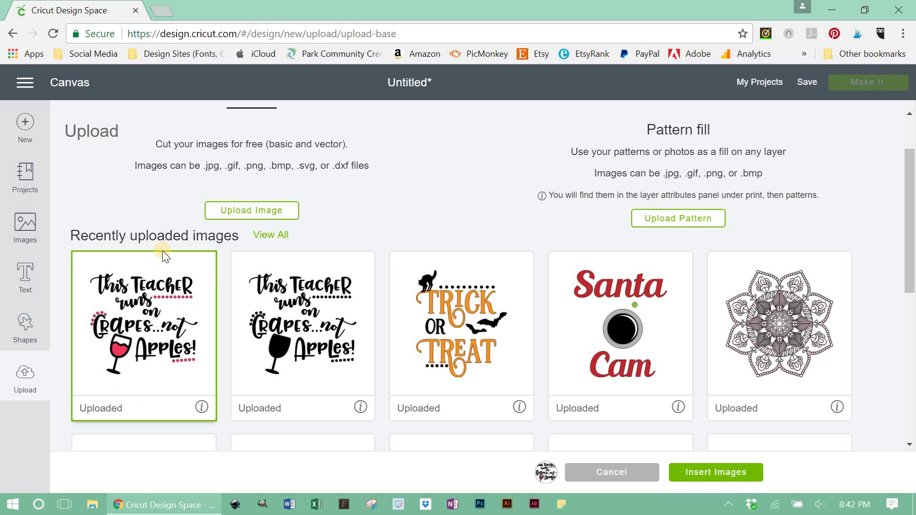
{"action": "left_click", "coordinate": [137, 314]}
{"action": "left_click", "coordinate": [119, 302]}
{"action": "left_click", "coordinate": [684, 471]}
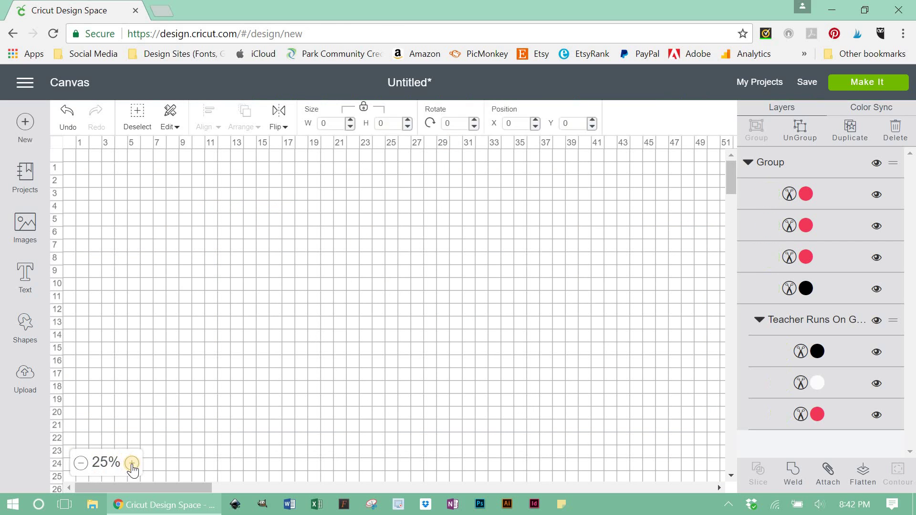
At 50% zoom, move the design up near the top of the mat and select it
{"action": "left_click", "coordinate": [131, 463]}
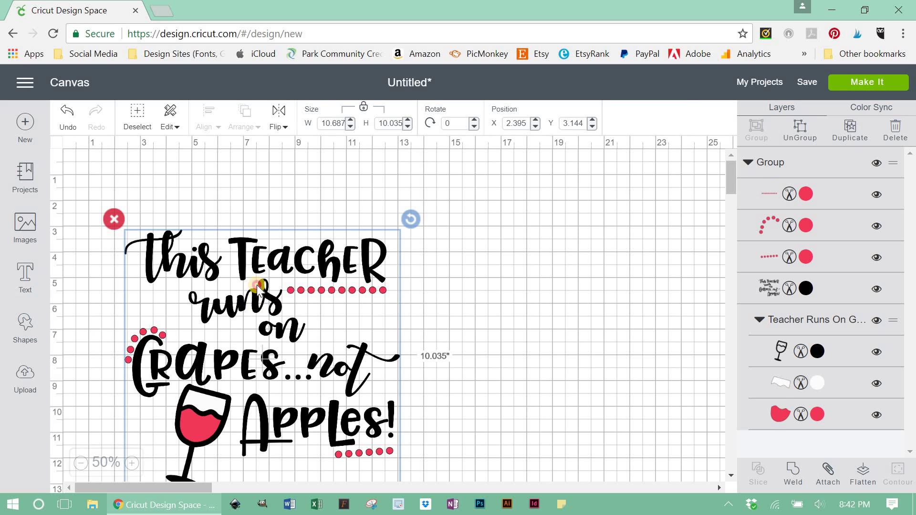
{"action": "left_click_drag", "start_coordinate": [251, 309], "coordinate": [250, 252]}
{"action": "left_click", "coordinate": [419, 296]}
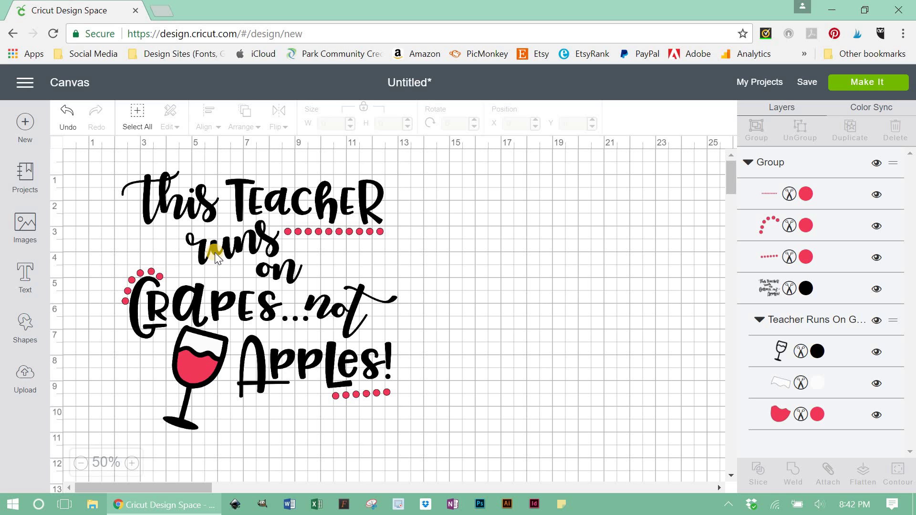
{"action": "left_click", "coordinate": [264, 209]}
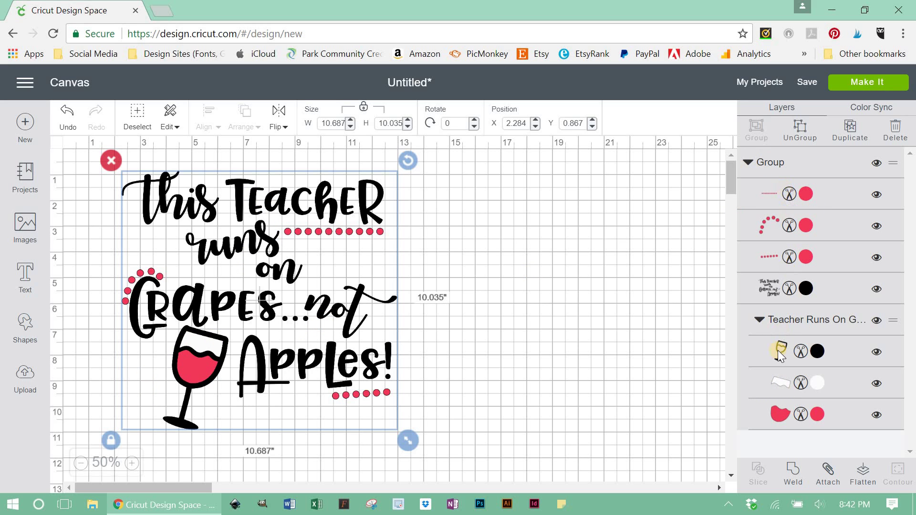
Ungroup the grapes design into its separate colour layers
{"action": "left_click", "coordinate": [510, 269]}
{"action": "left_click", "coordinate": [315, 200]}
{"action": "left_click", "coordinate": [792, 137]}
{"action": "left_click", "coordinate": [558, 342]}
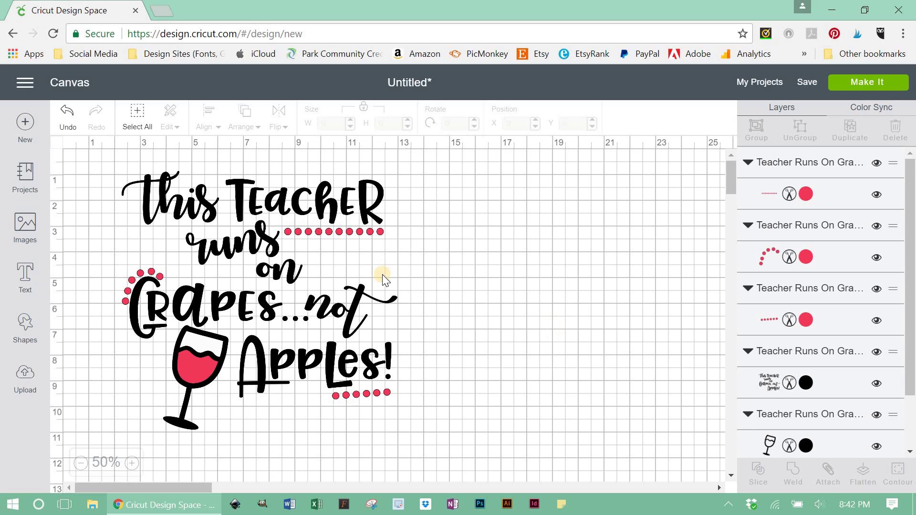
Try Candy Crystal teal on the lettering layer, then set it back to black
{"action": "left_click", "coordinate": [243, 197]}
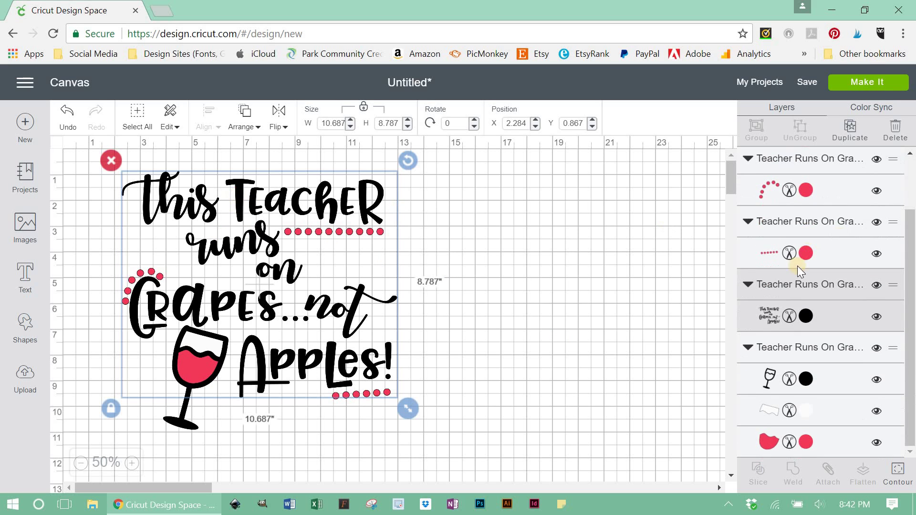
{"action": "left_click", "coordinate": [806, 316]}
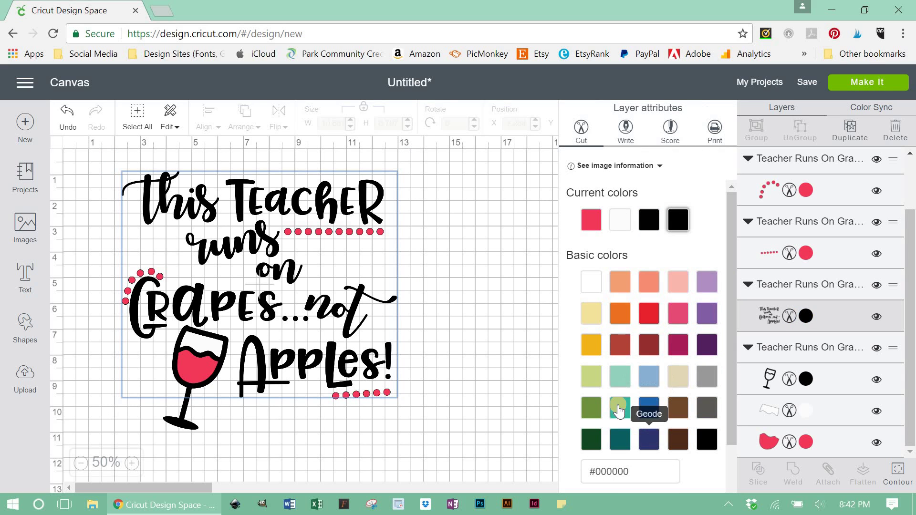
{"action": "left_click", "coordinate": [621, 410]}
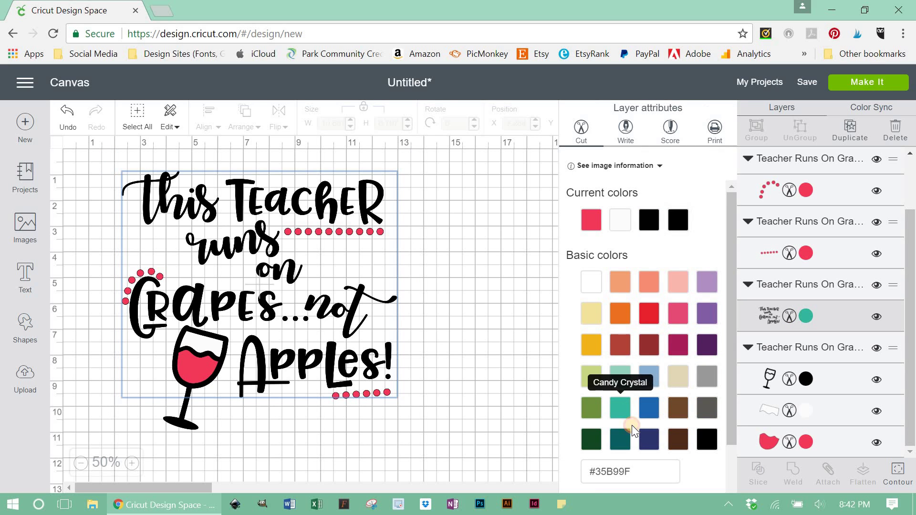
{"action": "left_click", "coordinate": [678, 220]}
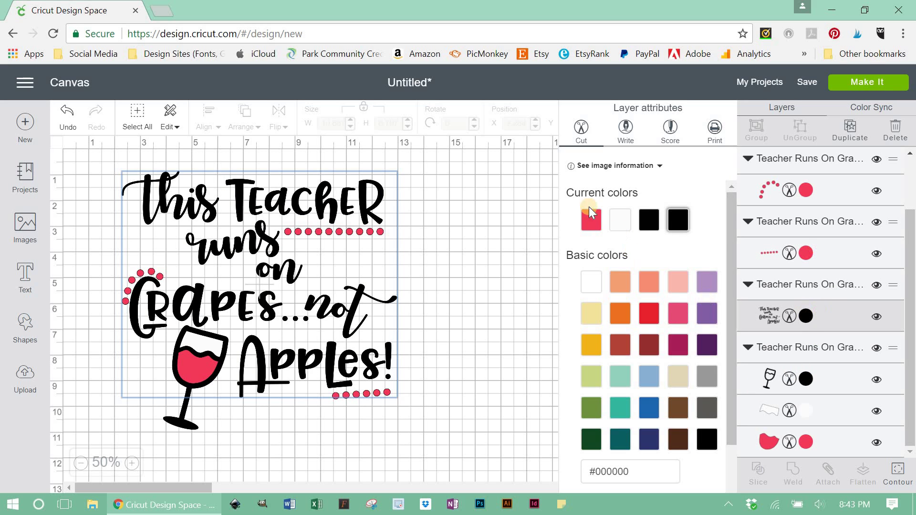
Check the three red dot sets: under TEACHER, beside Grapes and under Apples
{"action": "left_click", "coordinate": [487, 238]}
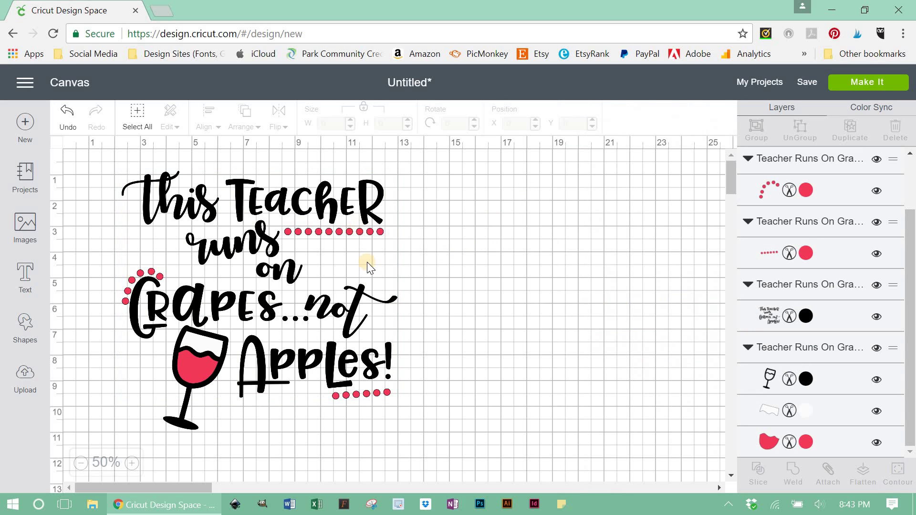
{"action": "left_click", "coordinate": [316, 233]}
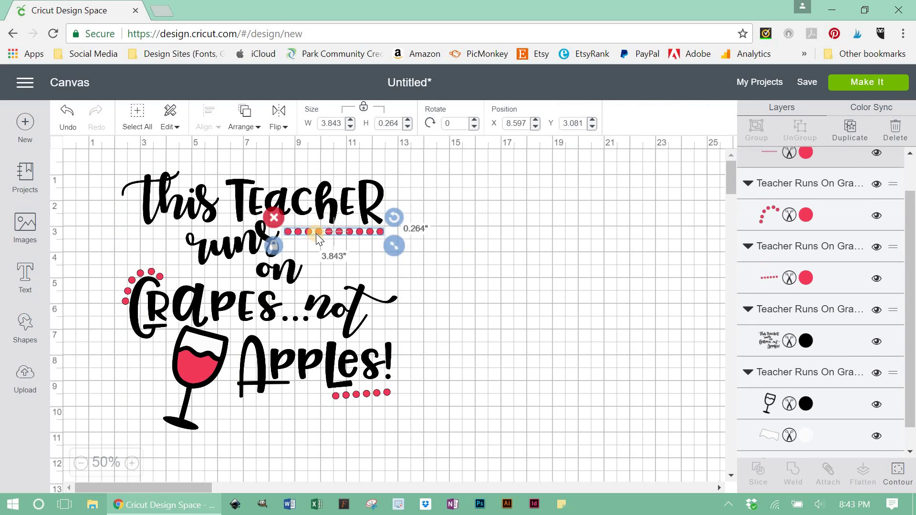
{"action": "left_click", "coordinate": [152, 275]}
{"action": "left_click", "coordinate": [351, 394]}
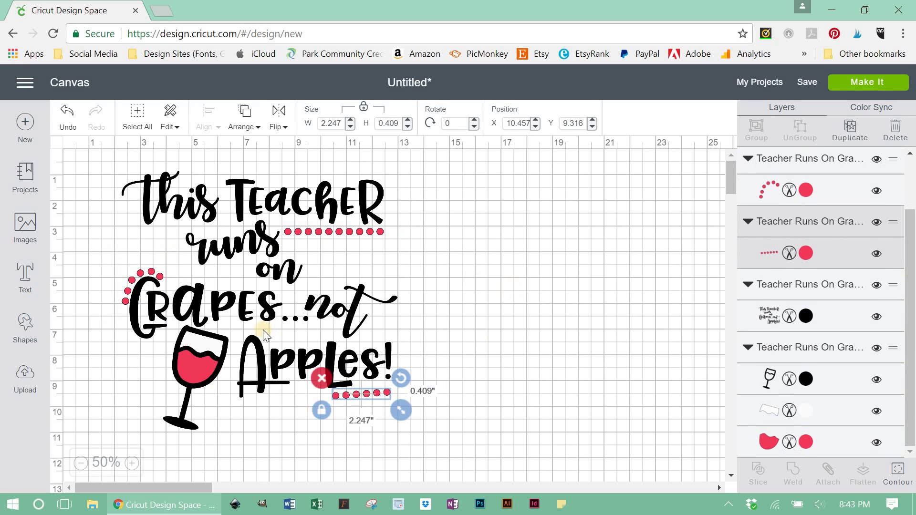
Ungroup the wine glass into its separate pieces
{"action": "left_click", "coordinate": [189, 420]}
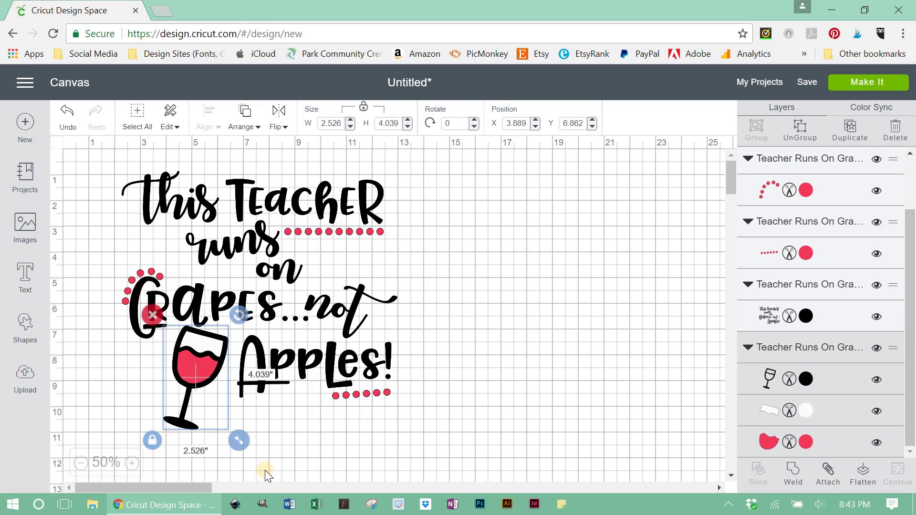
{"action": "left_click", "coordinate": [202, 433]}
{"action": "left_click", "coordinate": [190, 426]}
{"action": "left_click", "coordinate": [801, 129]}
{"action": "left_click", "coordinate": [608, 434]}
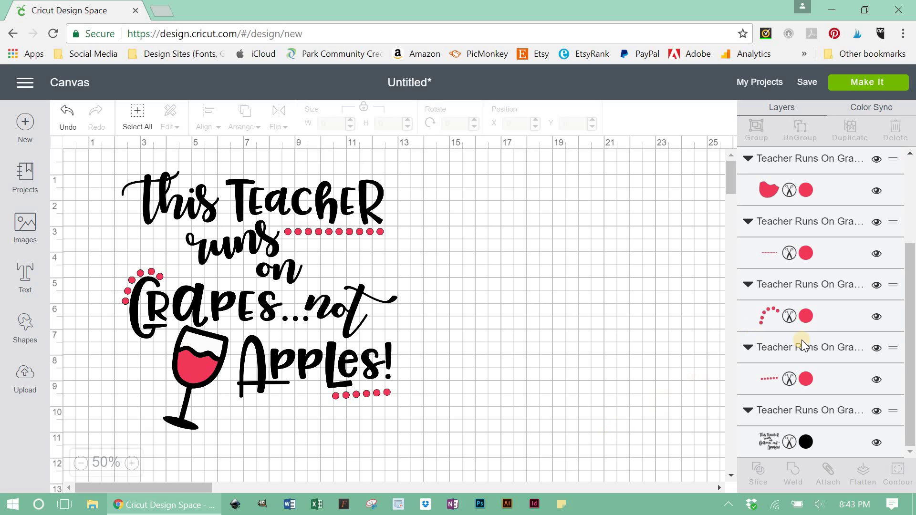
Inspect the white glass, red wine fill and outline layers individually
{"action": "scroll", "coordinate": [880, 286], "scroll_direction": "up", "scroll_amount": 3}
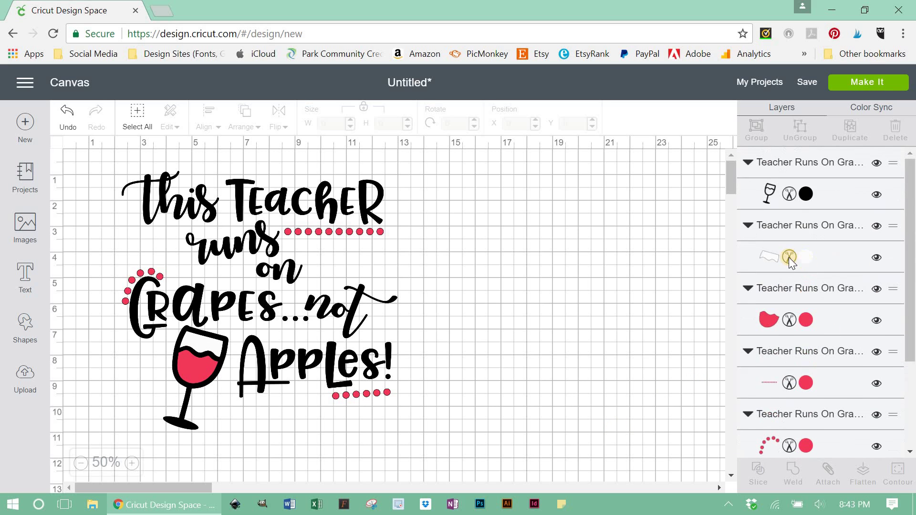
{"action": "left_click", "coordinate": [814, 268]}
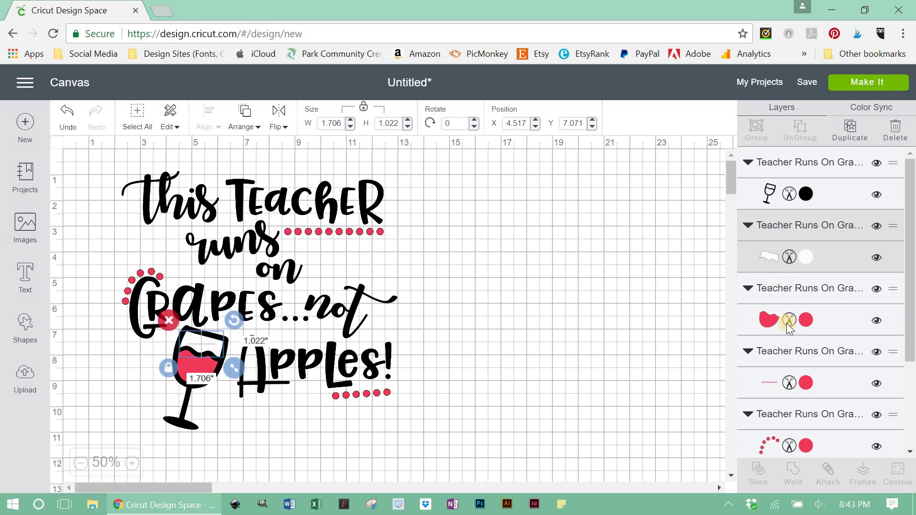
{"action": "left_click", "coordinate": [822, 319]}
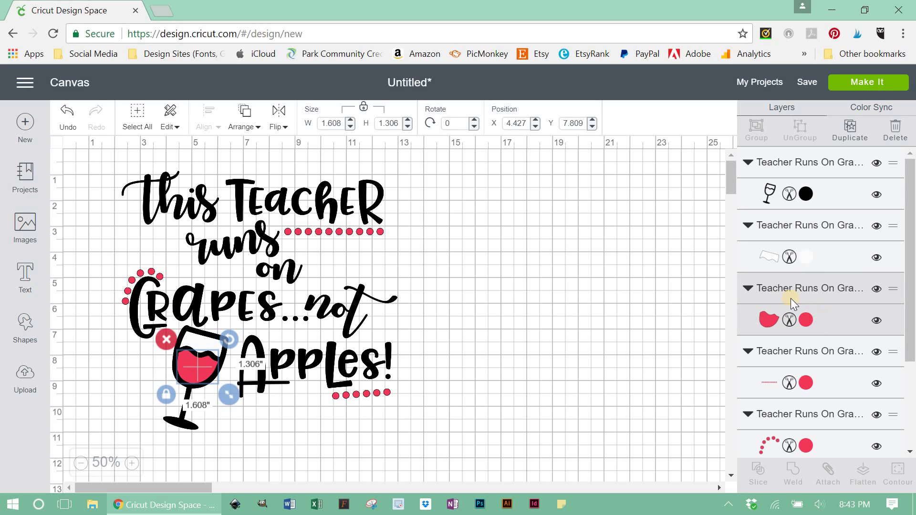
{"action": "left_click", "coordinate": [831, 187]}
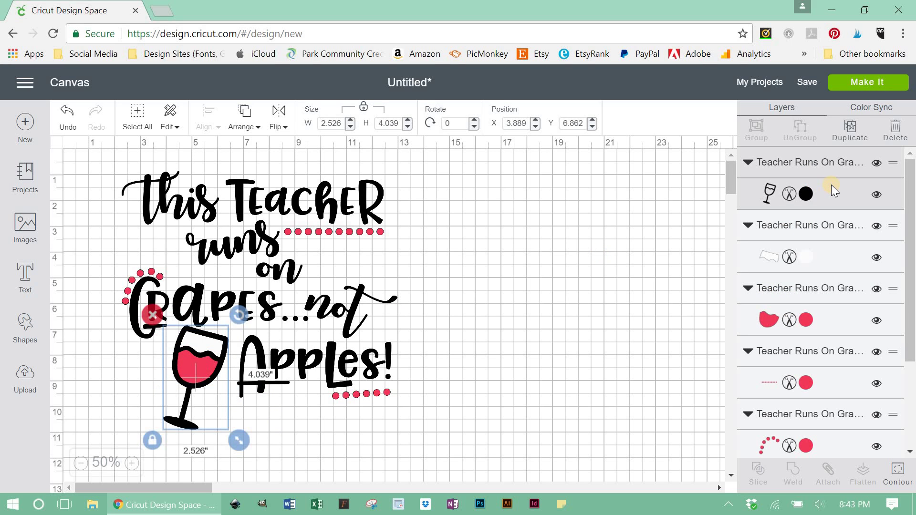
{"action": "left_click", "coordinate": [151, 490]}
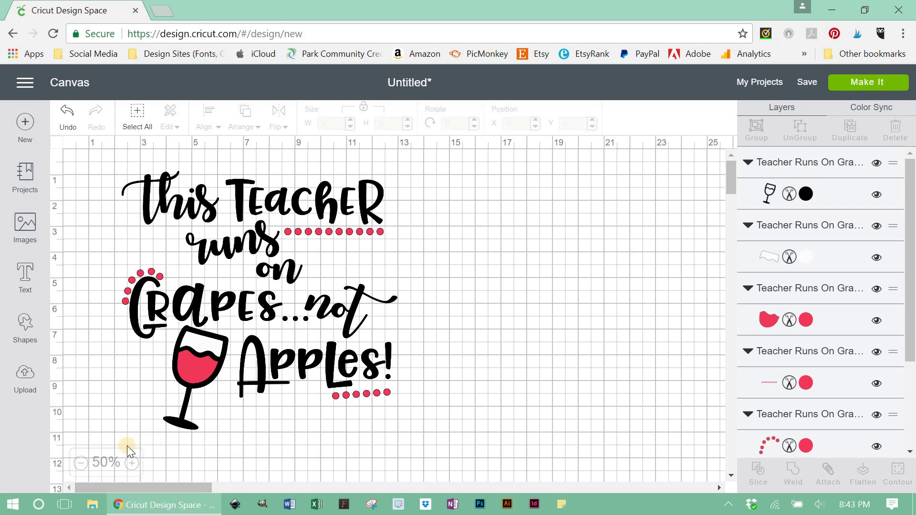
{"action": "left_click_drag", "start_coordinate": [152, 432], "coordinate": [221, 345]}
{"action": "left_click", "coordinate": [777, 279]}
Group the wine glass outline, white glass and red wine fill layers together
{"action": "left_click", "coordinate": [832, 194]}
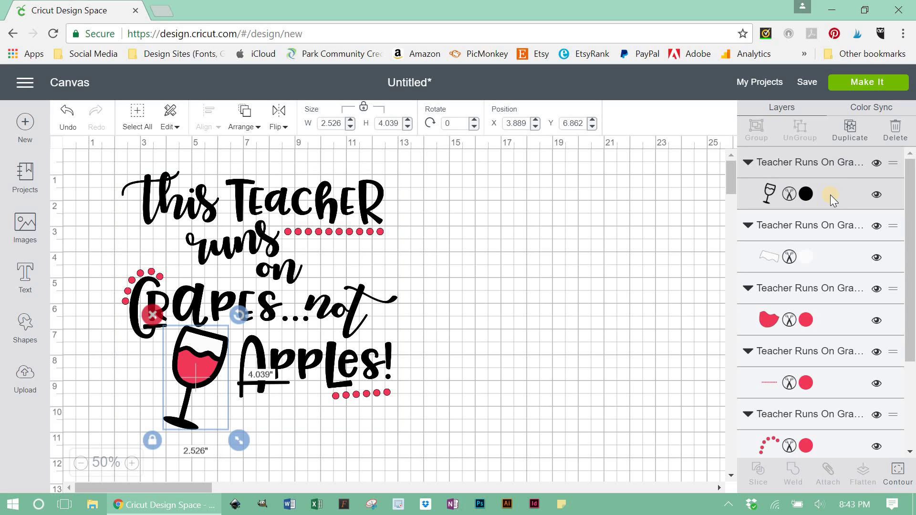
{"action": "left_click", "coordinate": [806, 257]}
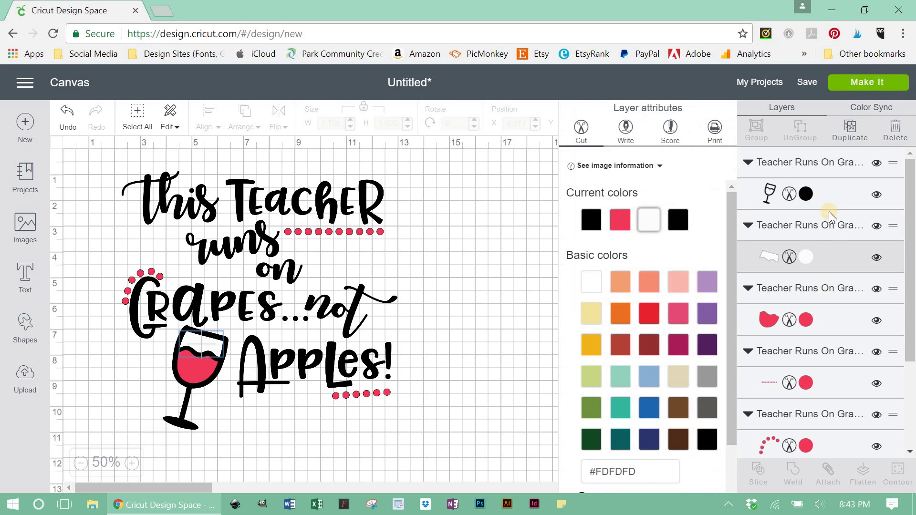
{"action": "left_click", "coordinate": [829, 210], "text": "shift"}
{"action": "left_click", "coordinate": [812, 322], "text": "shift"}
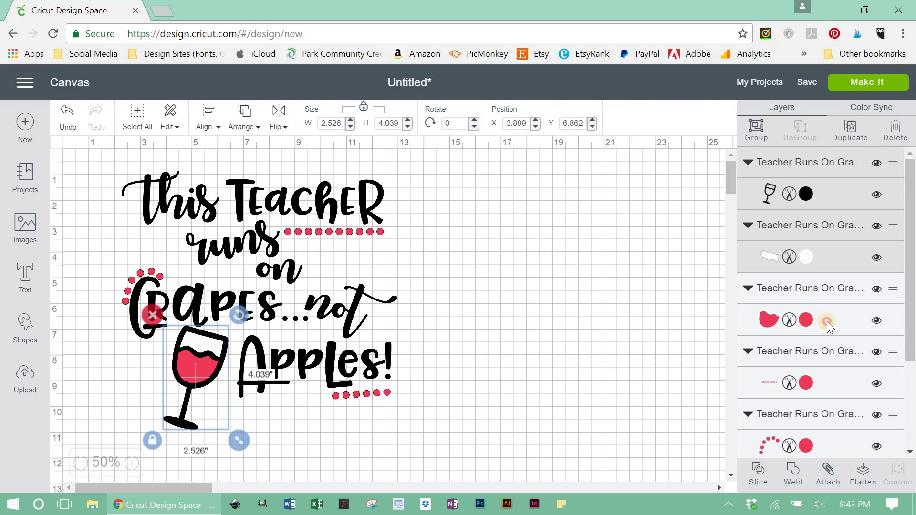
{"action": "left_click", "coordinate": [760, 133]}
{"action": "left_click", "coordinate": [497, 383]}
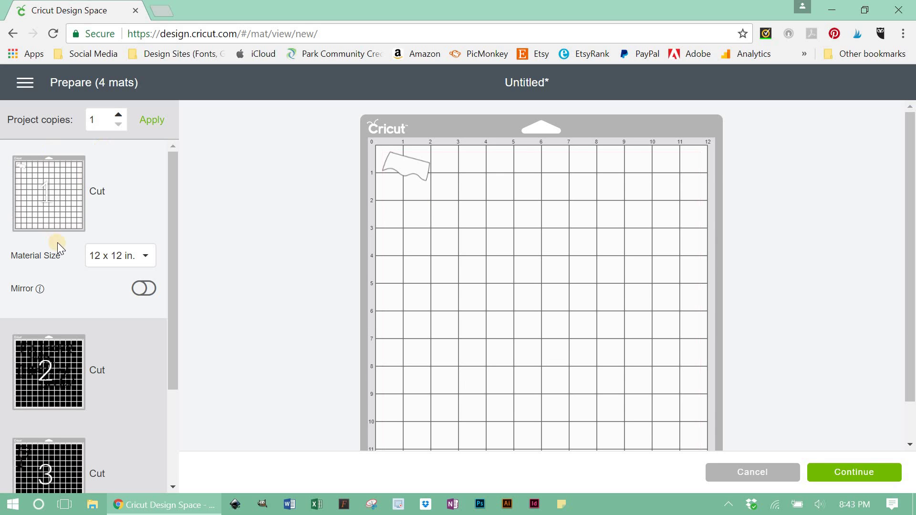
{"action": "scroll", "coordinate": [71, 315], "scroll_direction": "down", "scroll_amount": 3}
{"action": "scroll", "coordinate": [70, 382], "scroll_direction": "up", "scroll_amount": 3}
Back on the canvas, attach the dot sets beside runs, beside Grapes and under Apples! together
{"action": "left_click", "coordinate": [766, 474]}
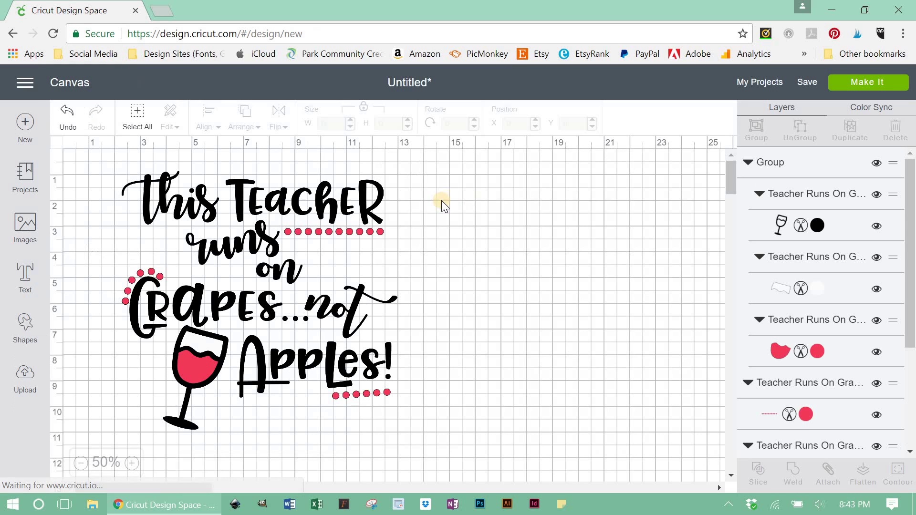
{"action": "left_click", "coordinate": [288, 234]}
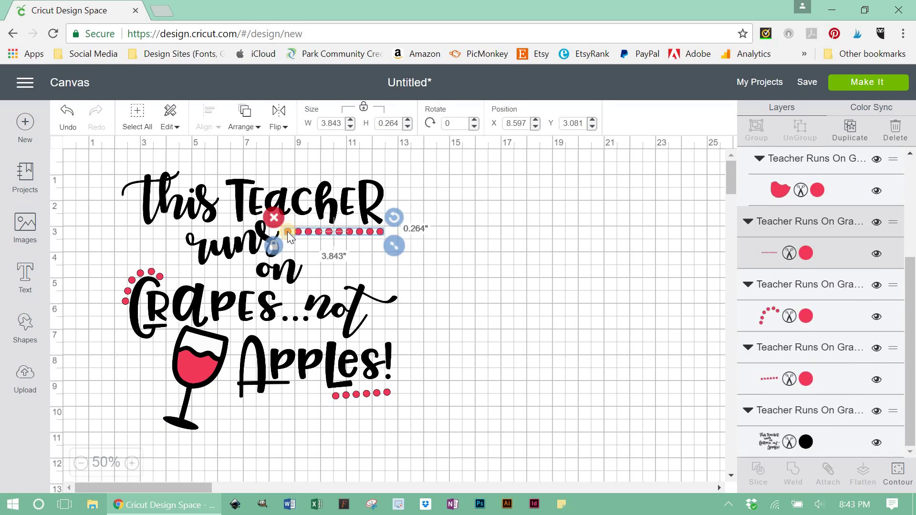
{"action": "left_click", "coordinate": [129, 280], "text": "shift"}
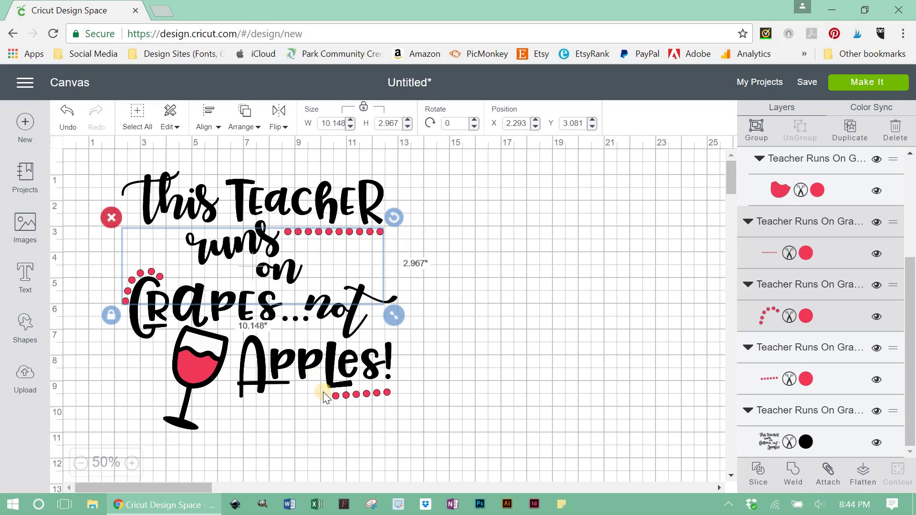
{"action": "left_click", "coordinate": [352, 395], "text": "shift"}
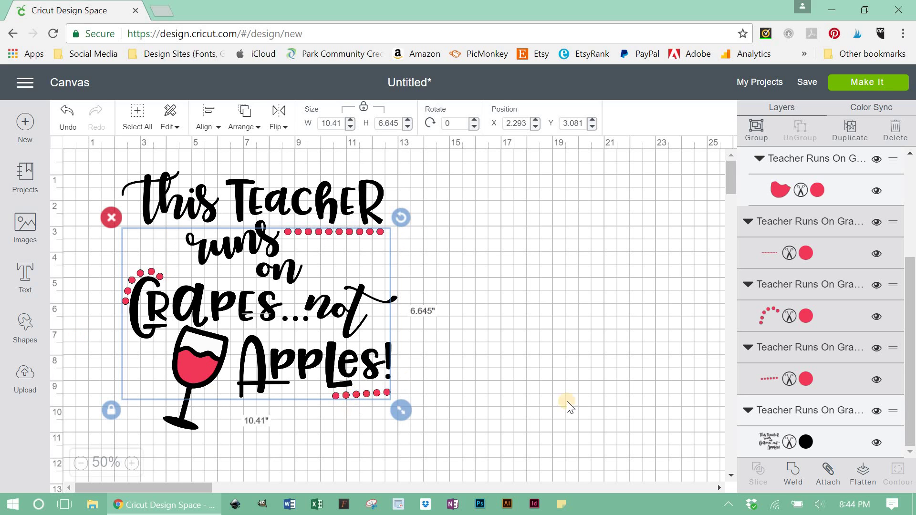
{"action": "left_click", "coordinate": [828, 472]}
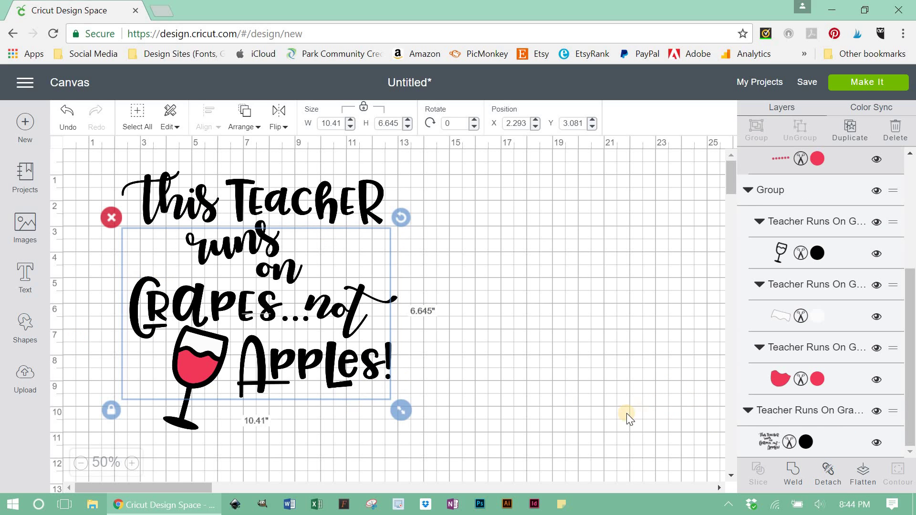
{"action": "left_click", "coordinate": [610, 411]}
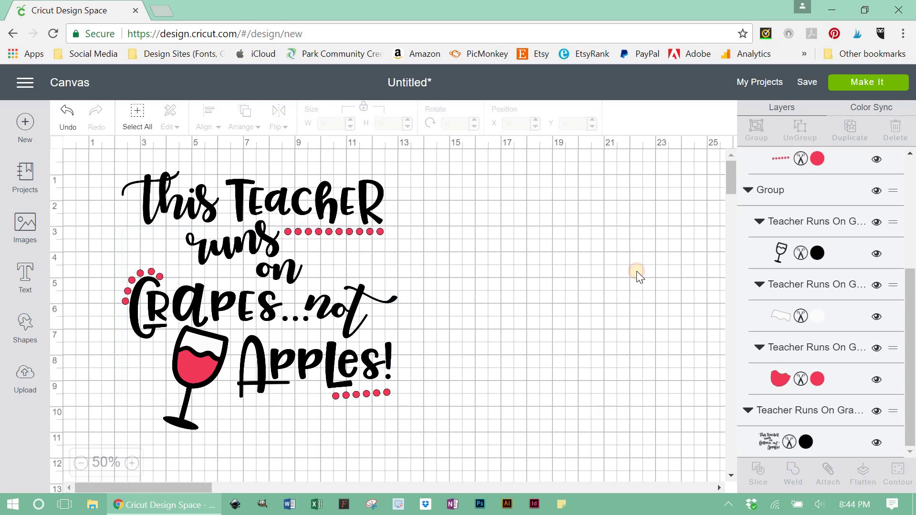
Send the design to the mats, check mat 4 keeps the attached dots in place, and return
{"action": "left_click", "coordinate": [857, 83]}
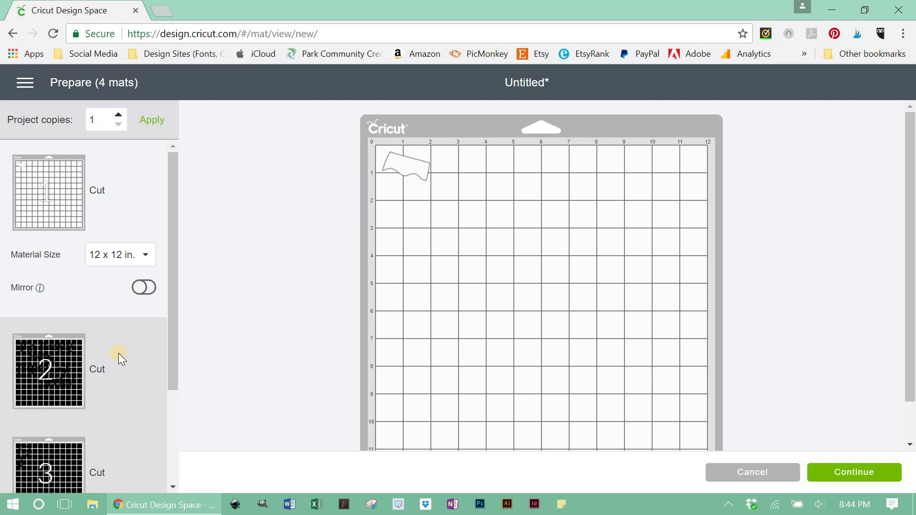
{"action": "scroll", "coordinate": [118, 353], "scroll_direction": "down", "scroll_amount": 3}
{"action": "left_click", "coordinate": [122, 382]}
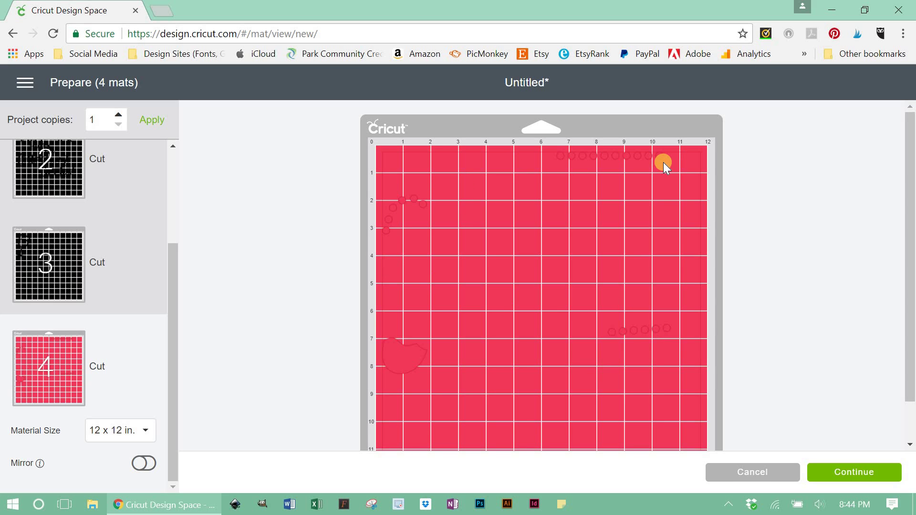
{"action": "left_click", "coordinate": [761, 473]}
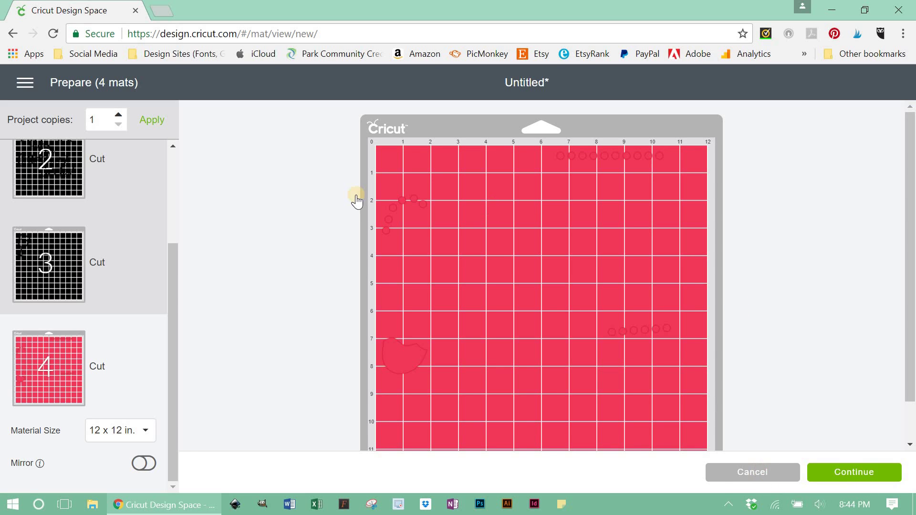